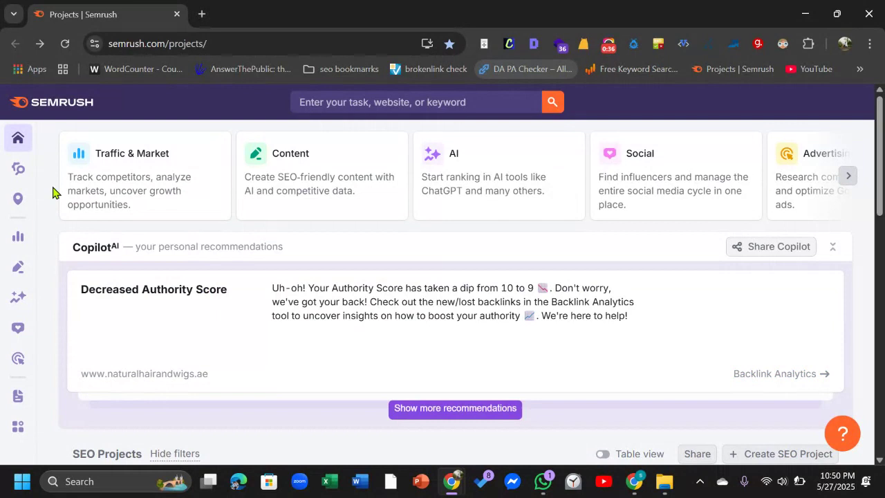
Open the Backlink Gap tool in a new browser tab and switch to it.
mouse_move(24, 172)
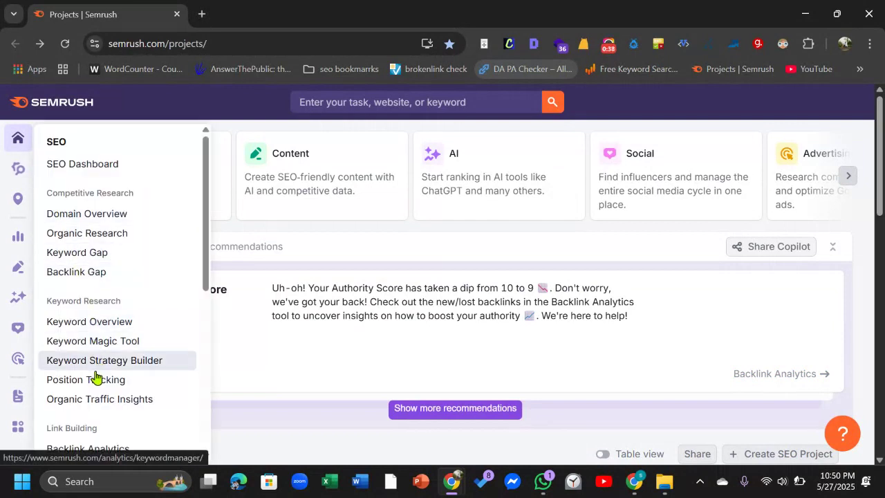
right_click(86, 282)
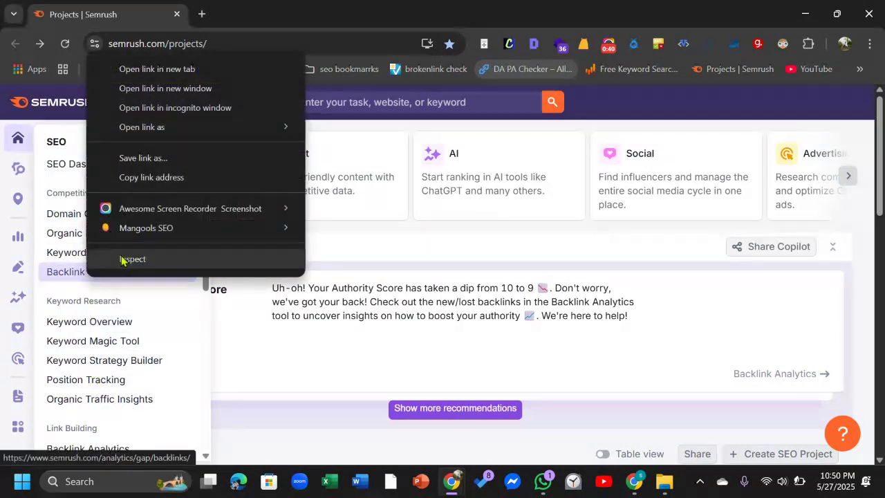
click(173, 67)
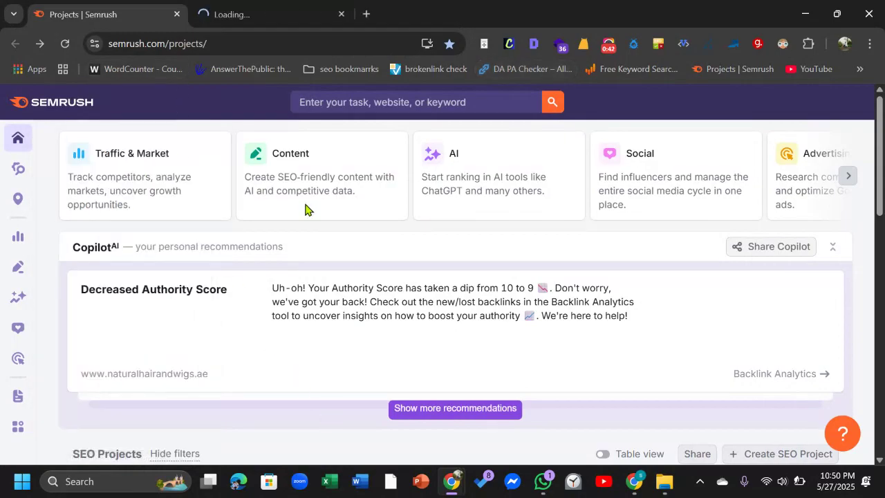
click(322, 23)
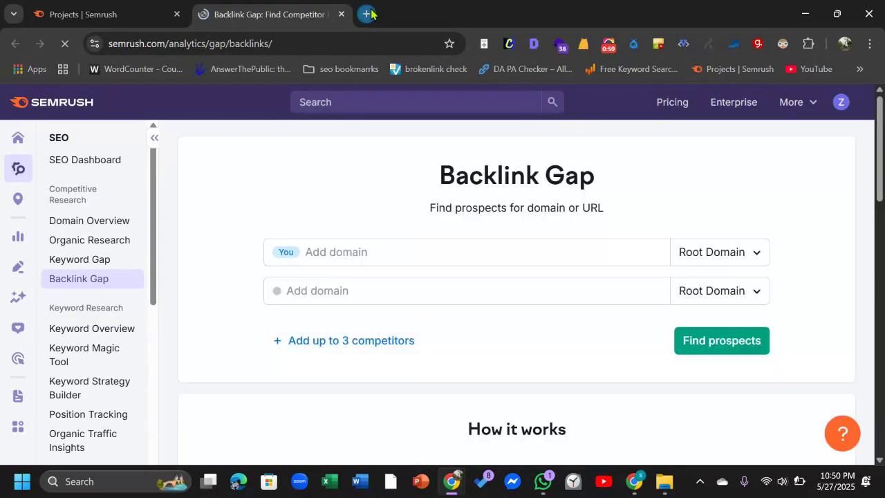
Copy the address tesla.com from a new browser tab and enter it as your own domain in Backlink Gap.
click(369, 14)
text(tes)
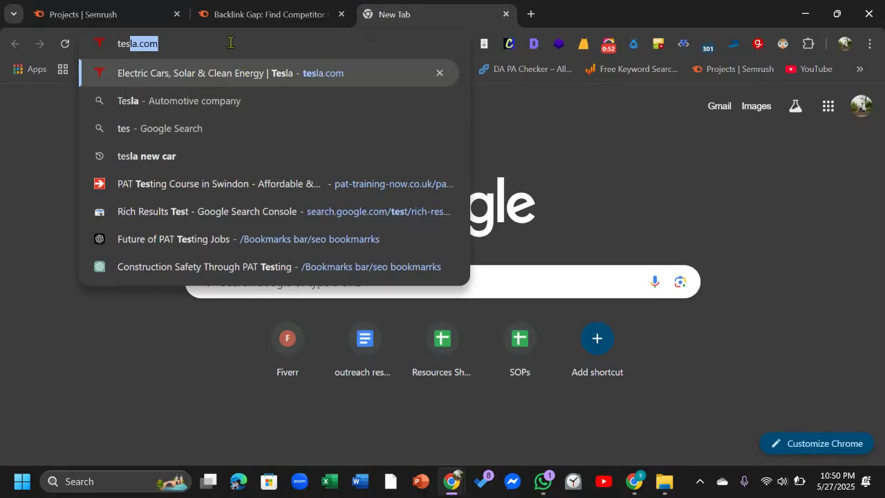
text(la.com)
key(ctrl+a)
key(ctrl+c)
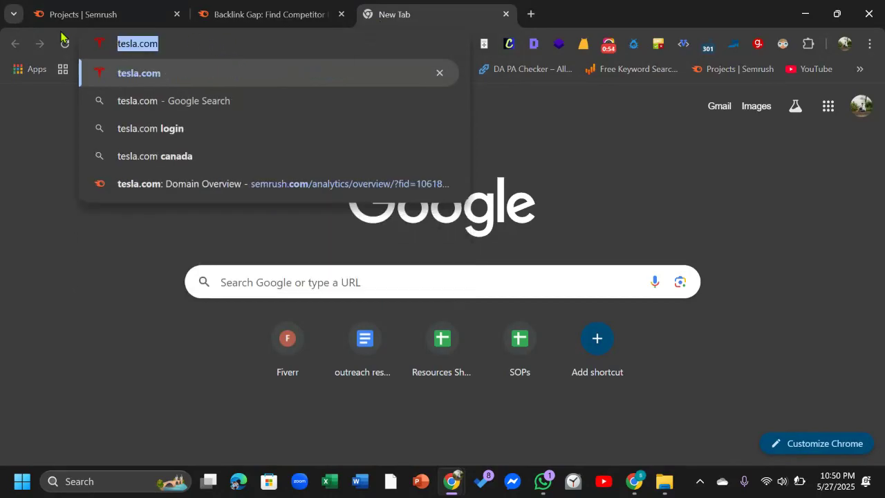
click(243, 14)
click(386, 256)
key(ctrl+v)
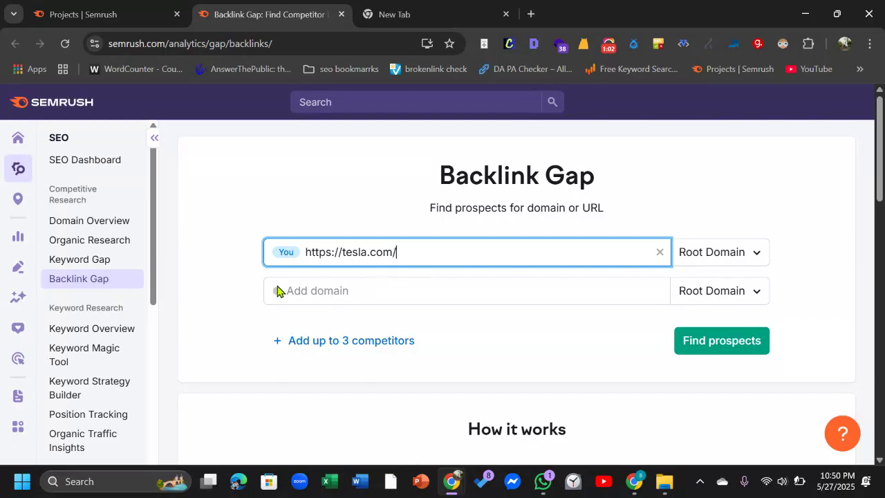
right_click(107, 222)
click(172, 239)
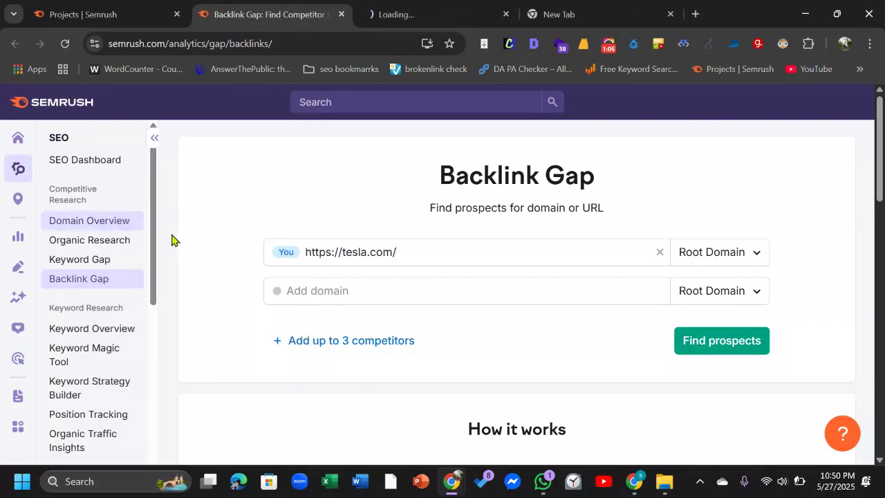
click(384, 14)
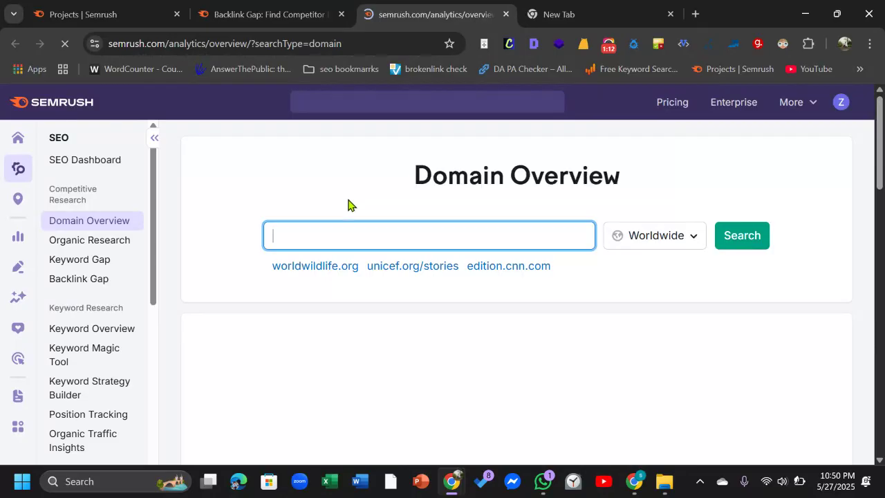
key(ctrl+v)
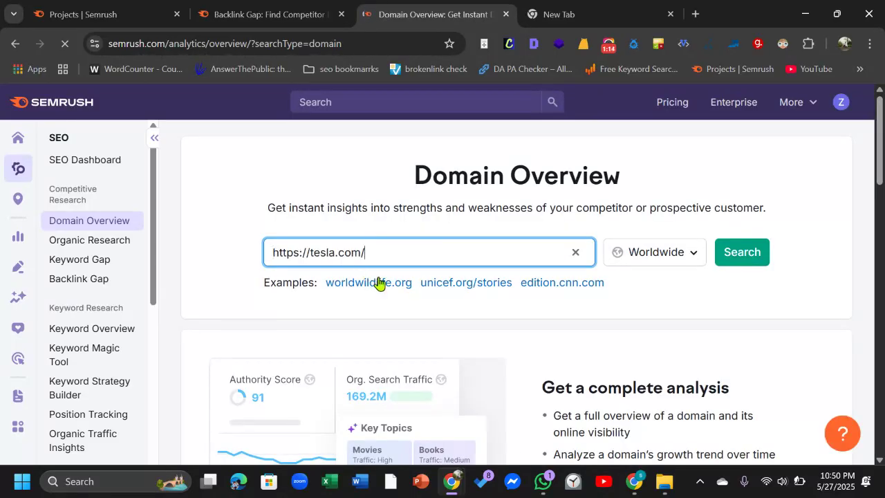
click(739, 253)
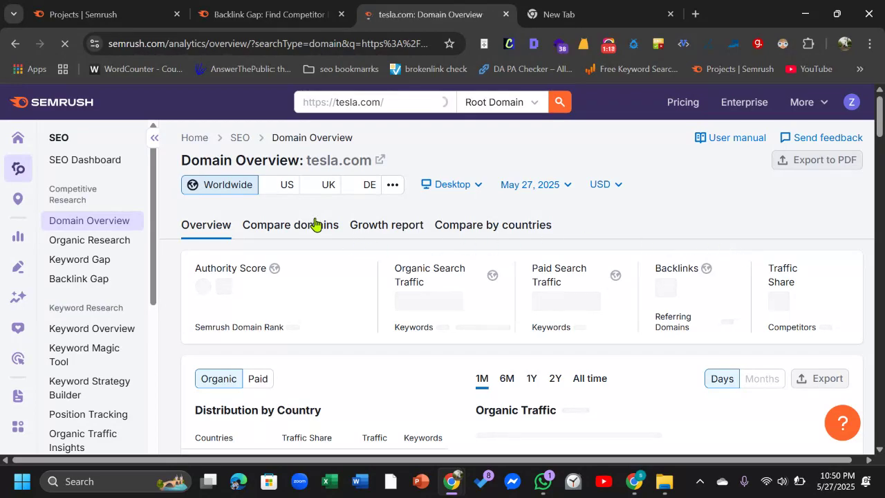
Limit the tesla.com overview to the US database and open the full details of its main organic competitors.
click(281, 188)
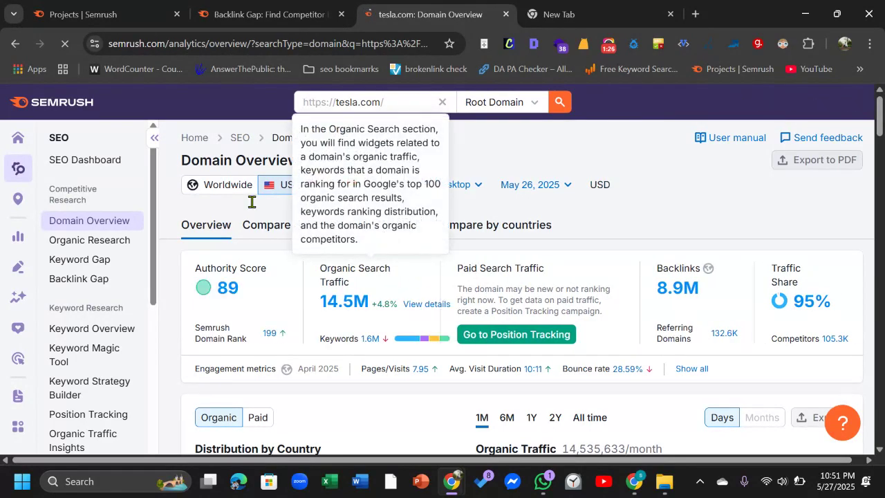
scroll(655, 304, down, 8)
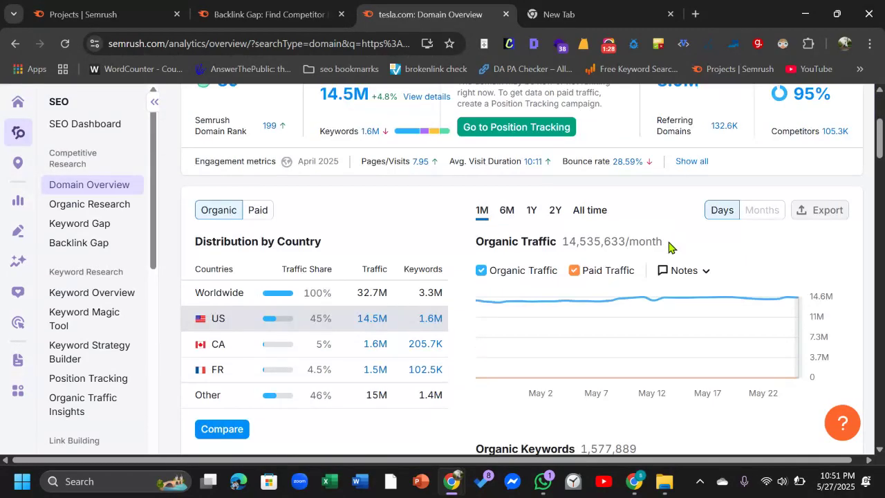
scroll(654, 304, down, 15)
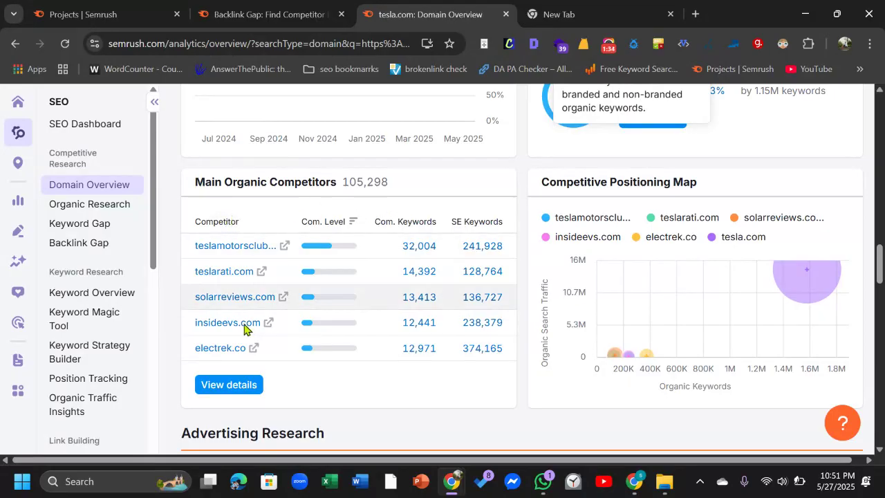
click(249, 394)
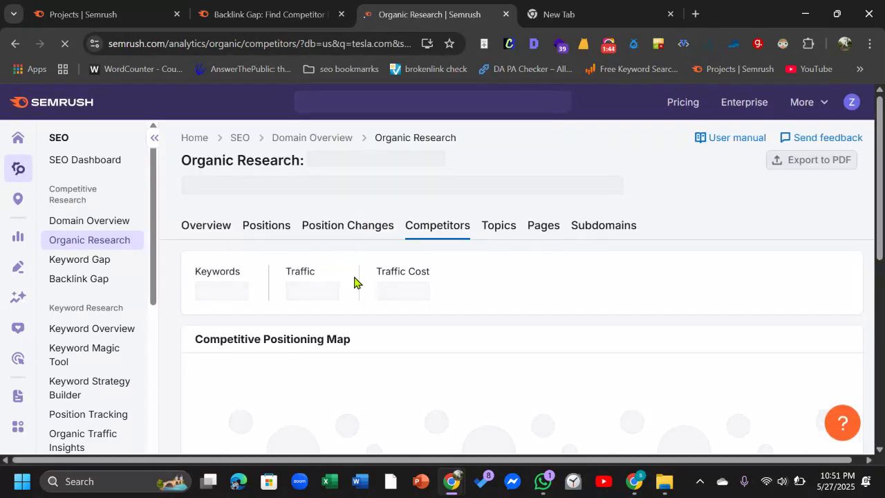
Review the positioning map and the Organic Competitors table for tesla.com, comparing domains by competition level, keywords and traffic.
scroll(392, 276, down, 2)
scroll(403, 356, down, 2)
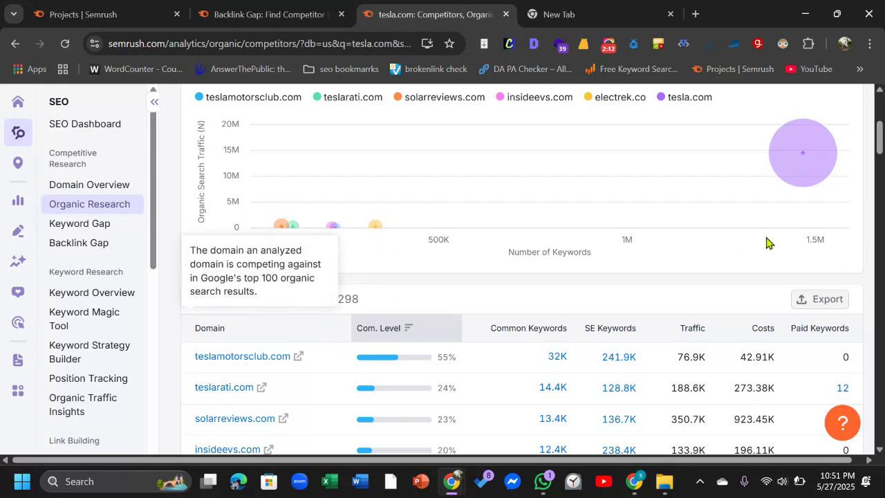
scroll(456, 281, down, 1)
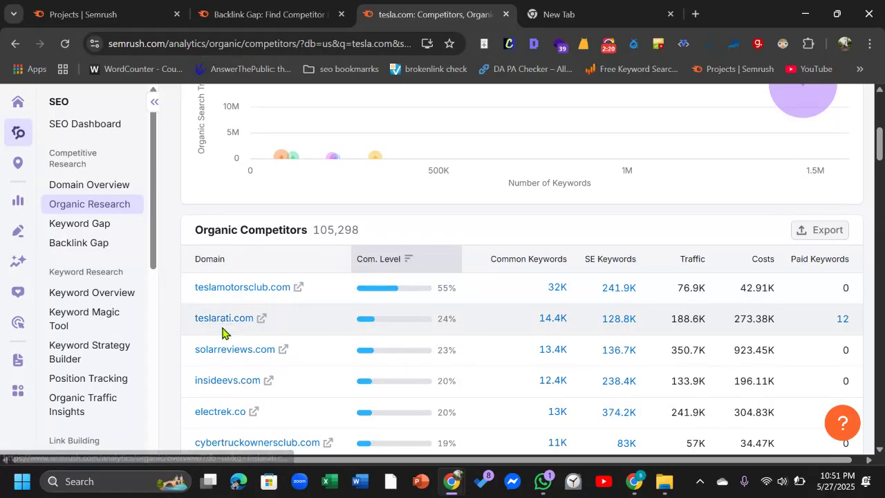
scroll(223, 335, down, 1)
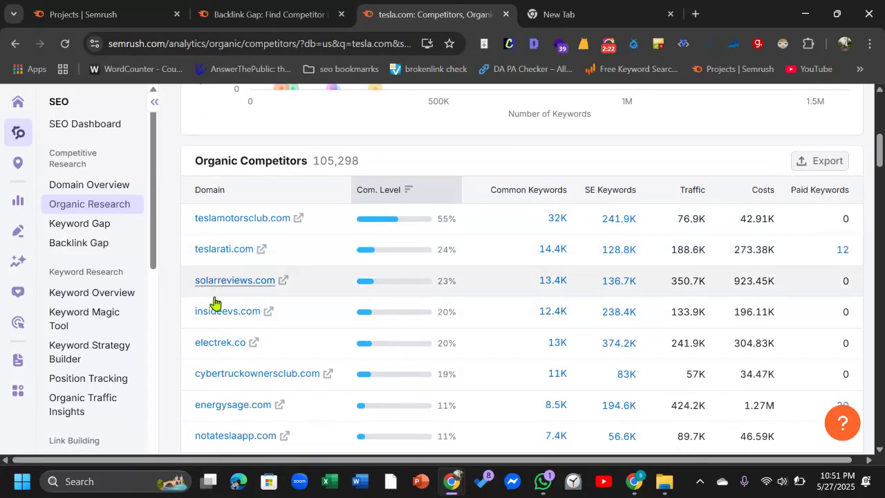
scroll(223, 336, down, 2)
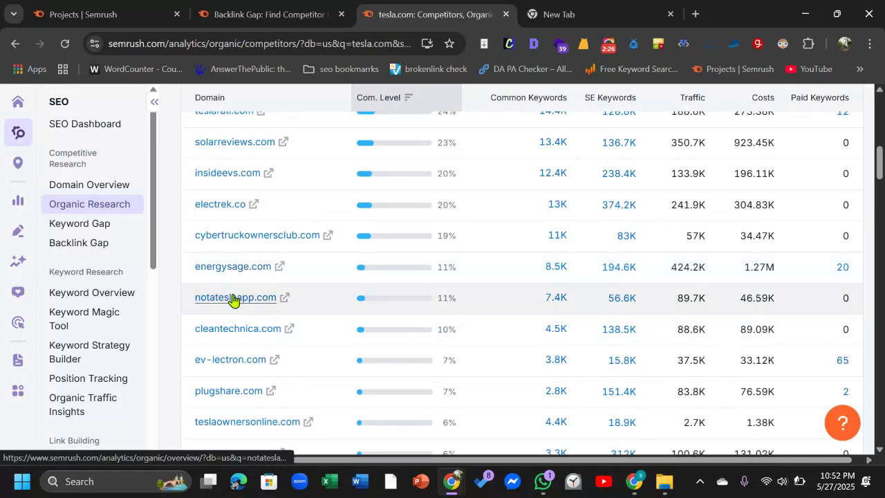
scroll(201, 294, down, 1)
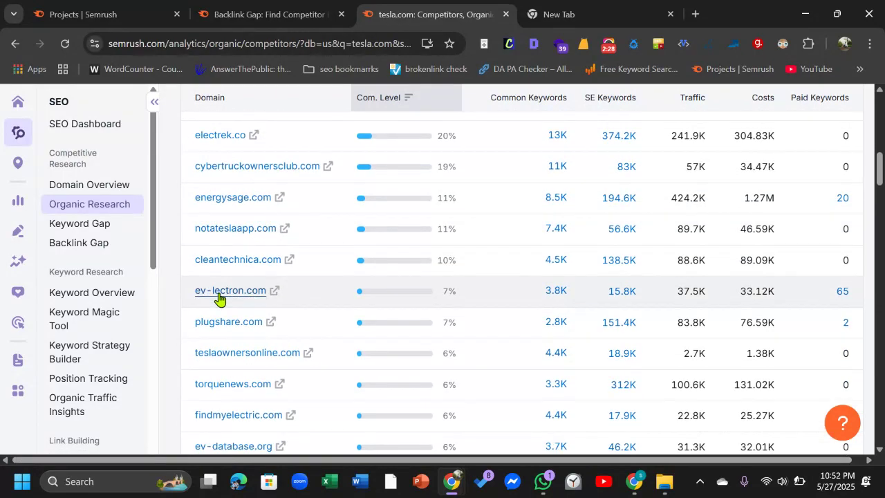
scroll(239, 310, down, 1)
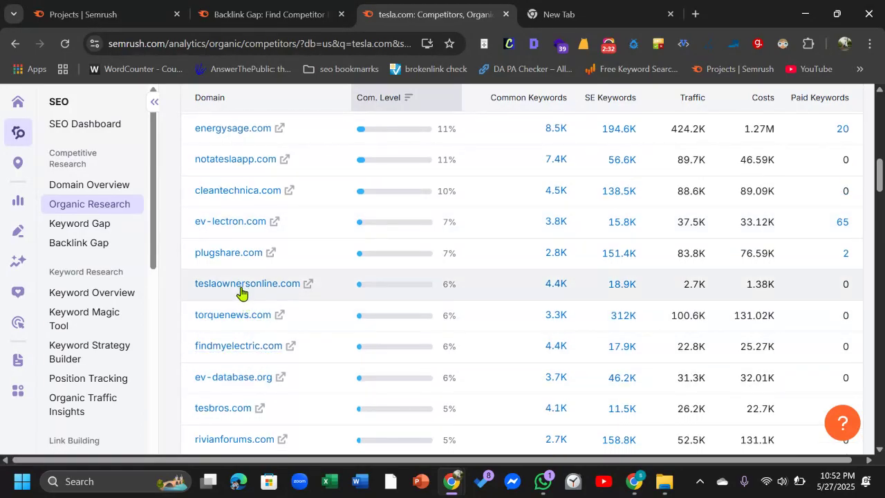
scroll(248, 286, down, 2)
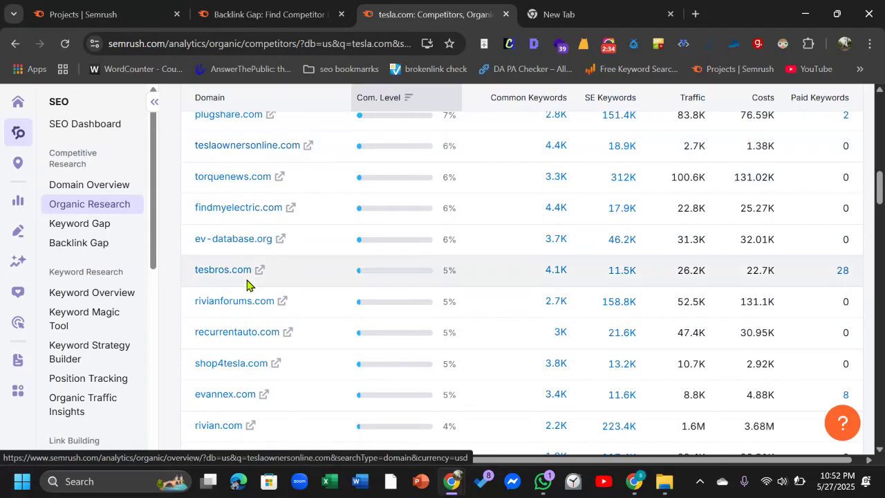
scroll(247, 286, down, 1)
scroll(233, 299, down, 1)
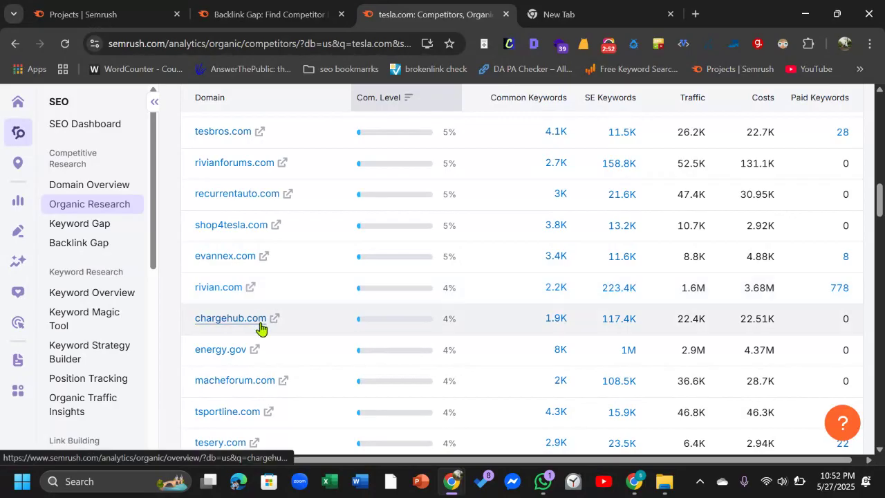
scroll(256, 325, down, 1)
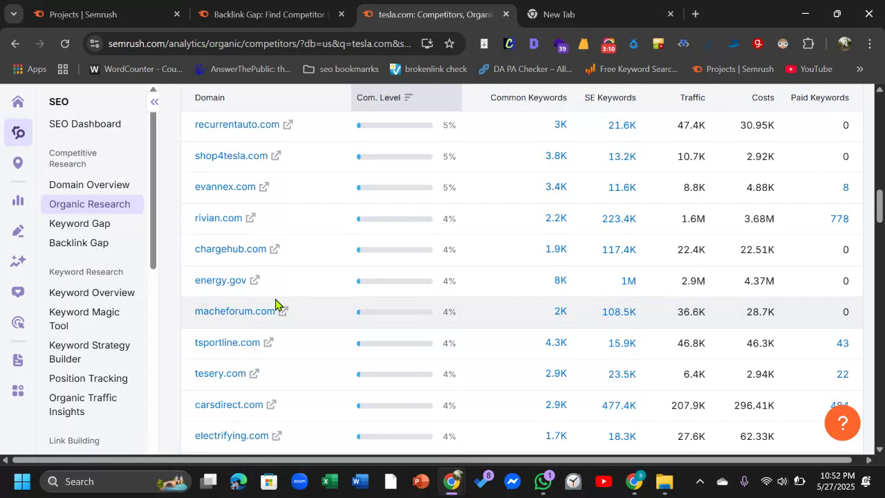
scroll(263, 287, down, 1)
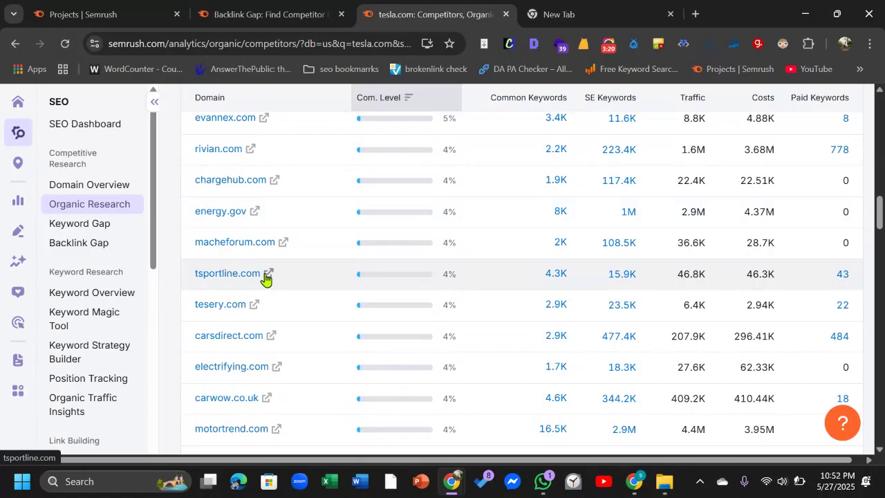
scroll(278, 327, down, 2)
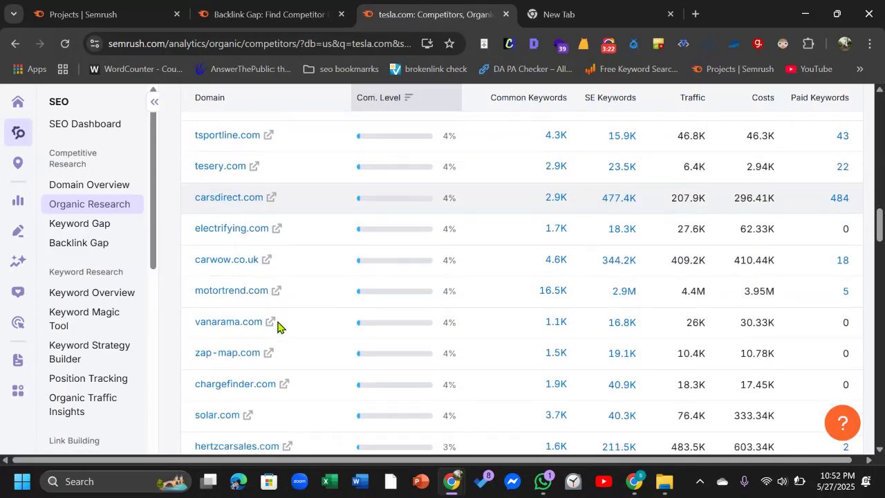
scroll(268, 324, up, 5)
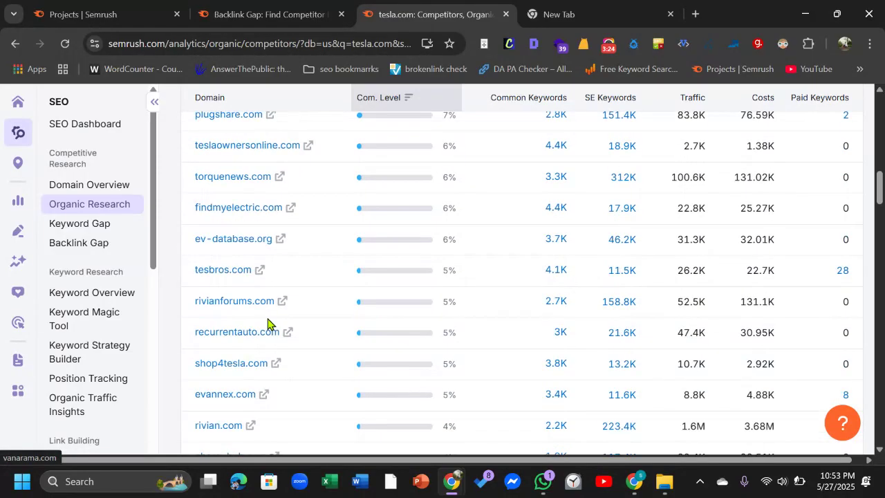
scroll(268, 324, up, 3)
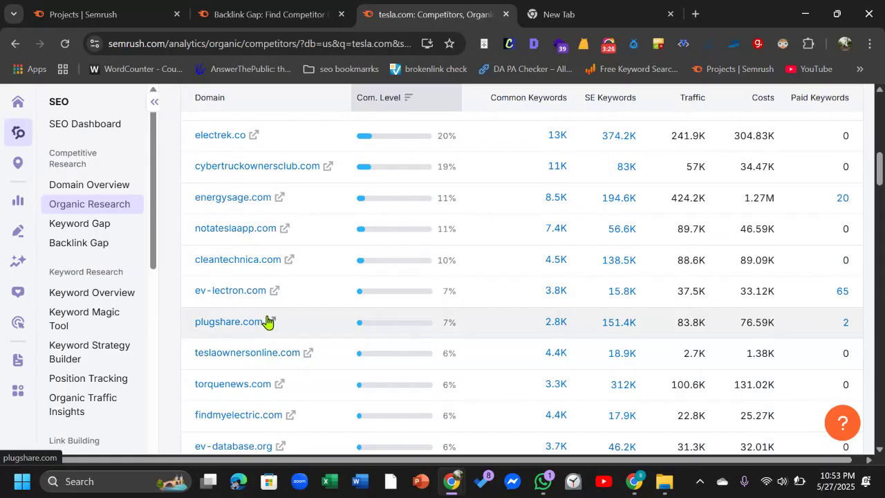
scroll(267, 321, up, 2)
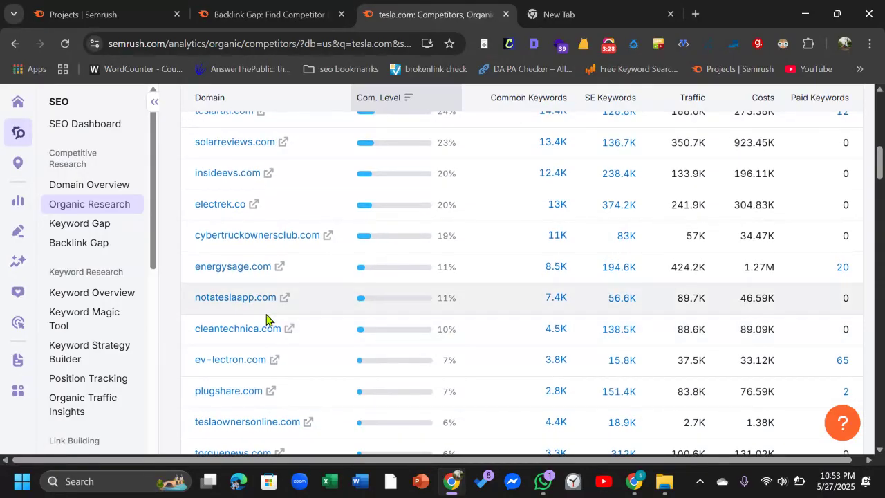
scroll(265, 317, up, 2)
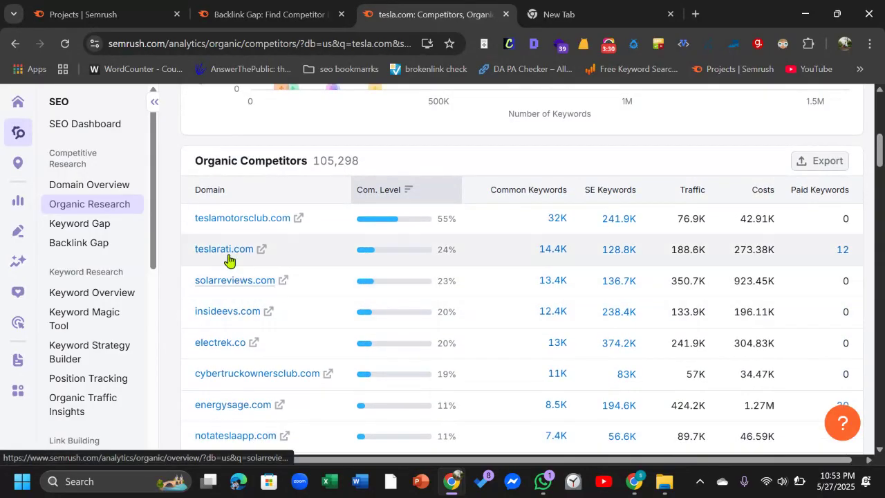
Copy teslamotorsclub.com from the Organic Competitors table and enter it as the first competitor in Backlink Gap.
drag(194, 228, 296, 221)
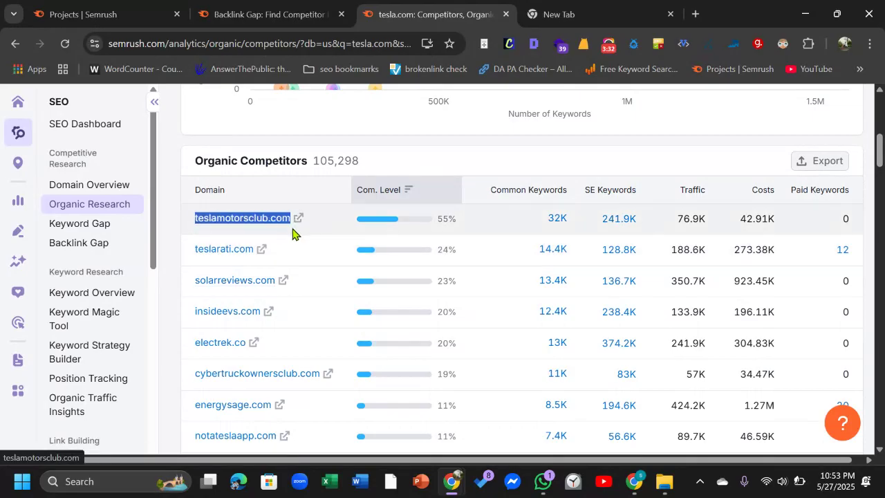
click(262, 15)
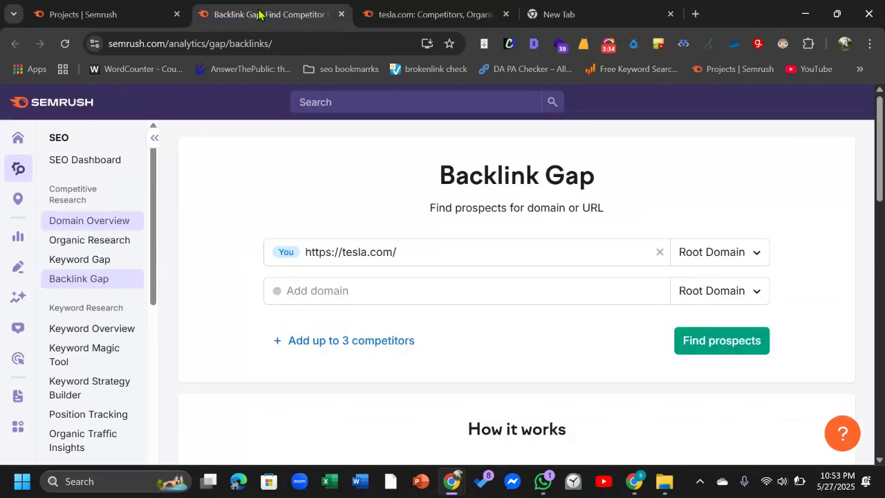
click(335, 298)
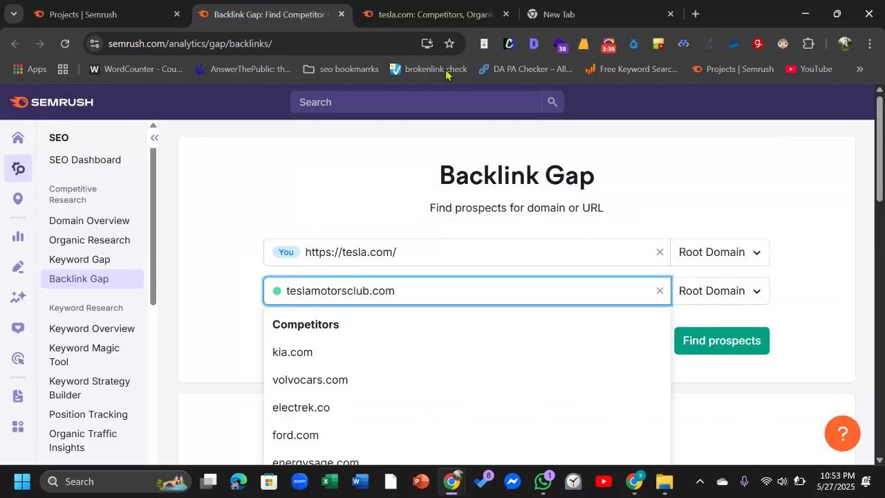
Copy teslarati.com from the Organic Competitors table and enter it as the second competitor in Backlink Gap.
click(432, 14)
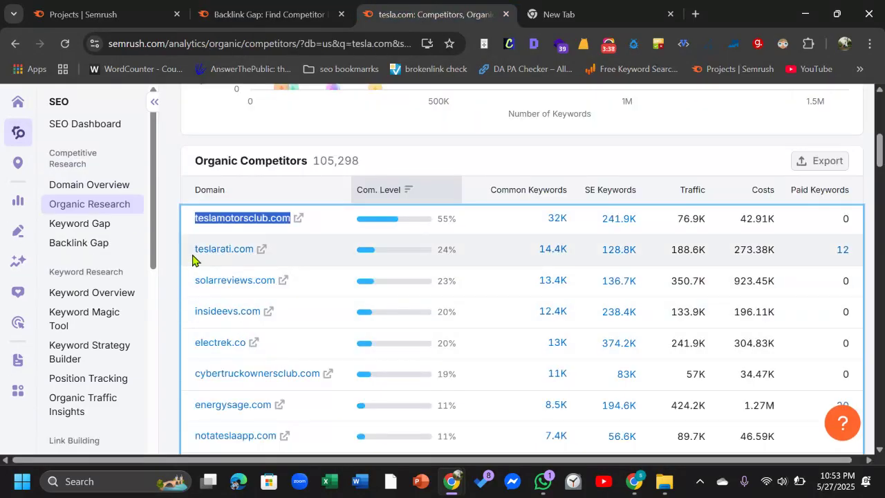
drag(193, 250, 253, 250)
key(ctrl+c)
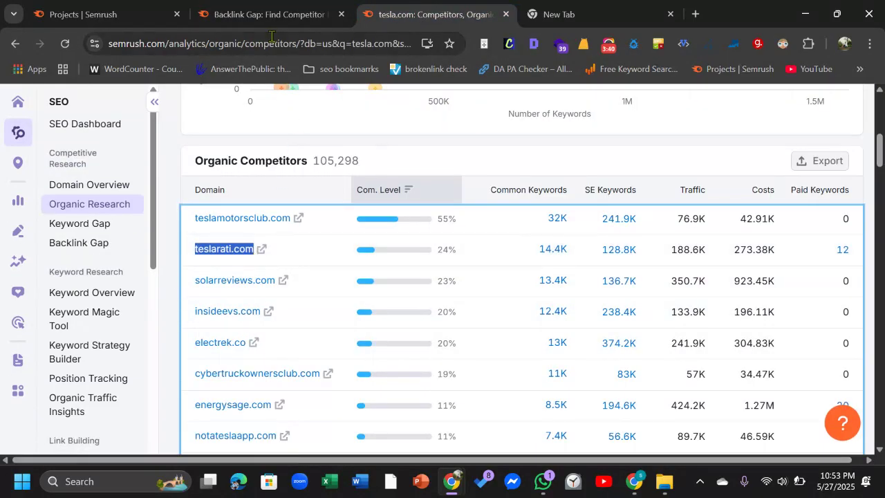
click(269, 14)
click(349, 344)
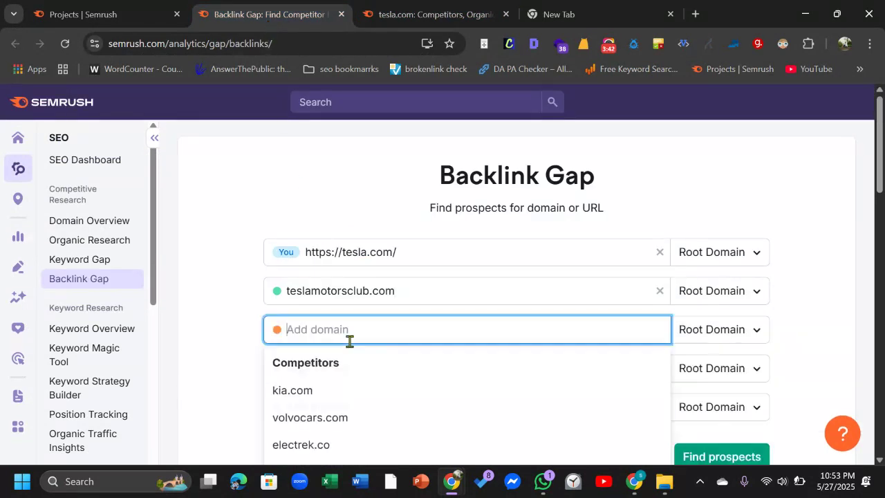
key(ctrl+v)
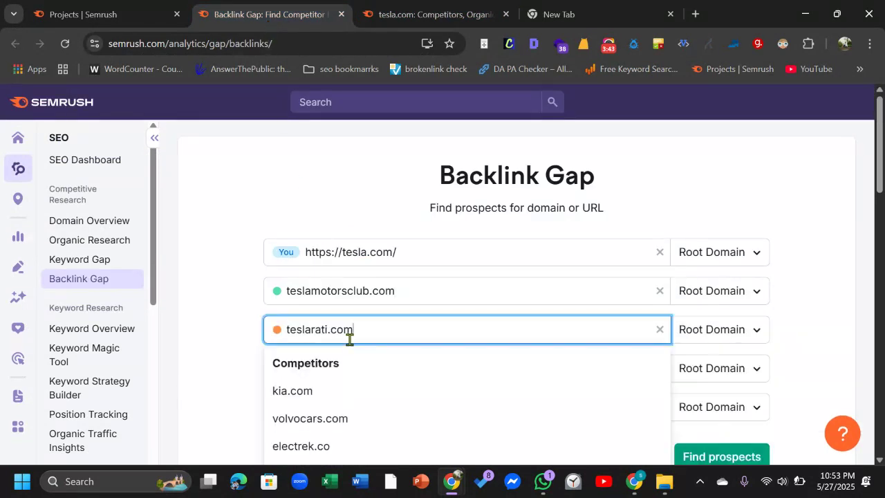
Look through the Organic Competitors table for further tesla.com rivals, comparing their competition level, common keywords and traffic.
click(420, 20)
scroll(261, 353, down, 1)
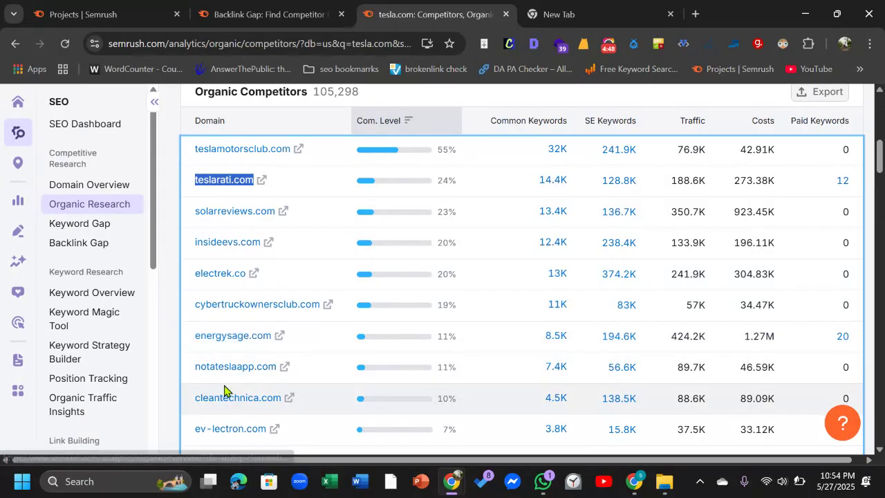
scroll(223, 389, down, 2)
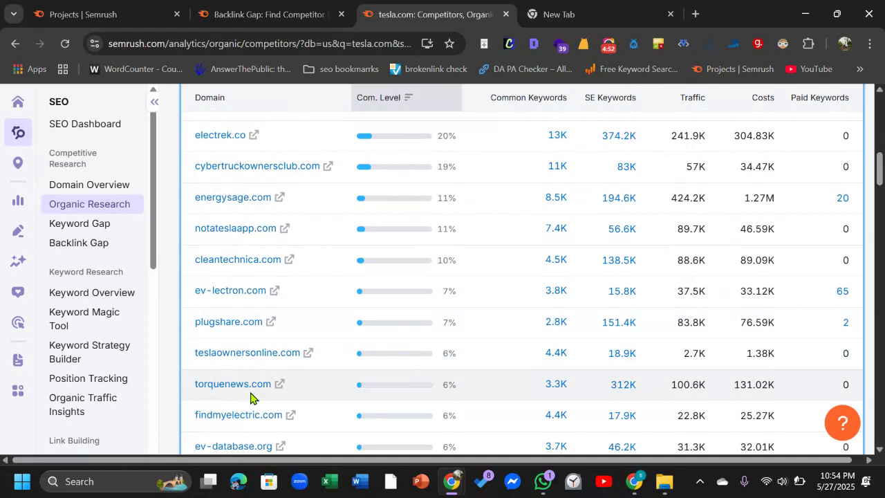
scroll(250, 398, down, 1)
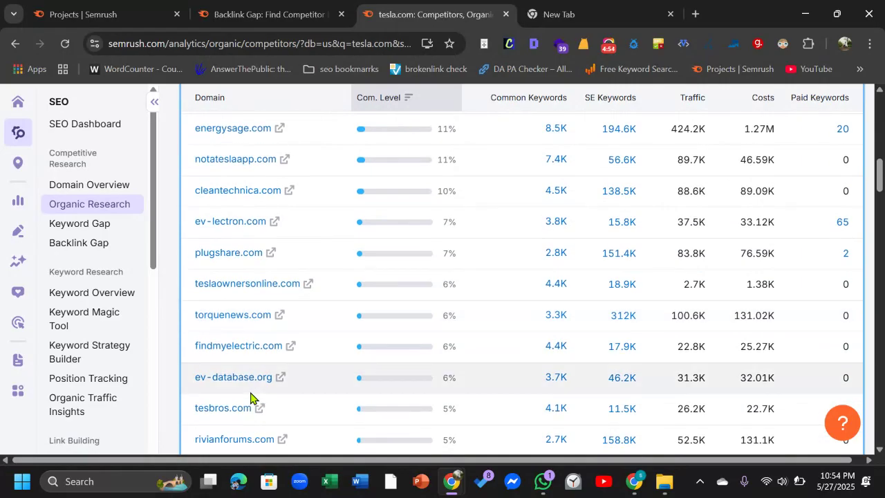
scroll(251, 398, down, 1)
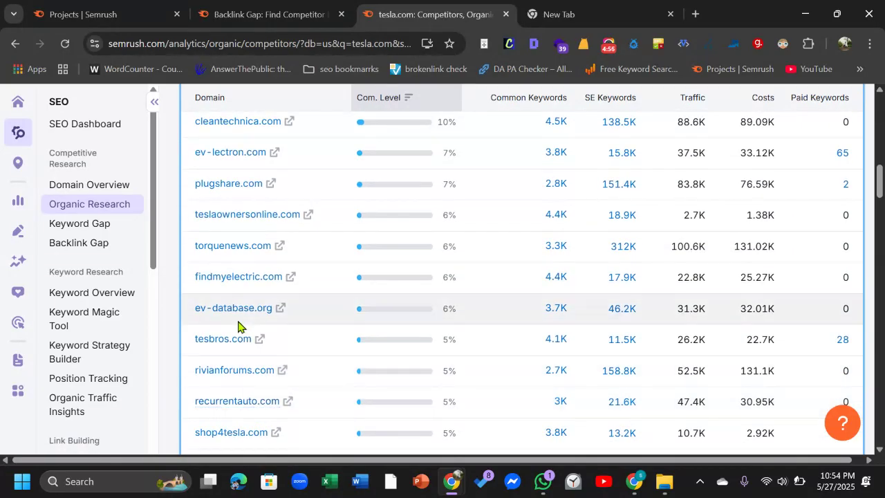
scroll(238, 325, up, 3)
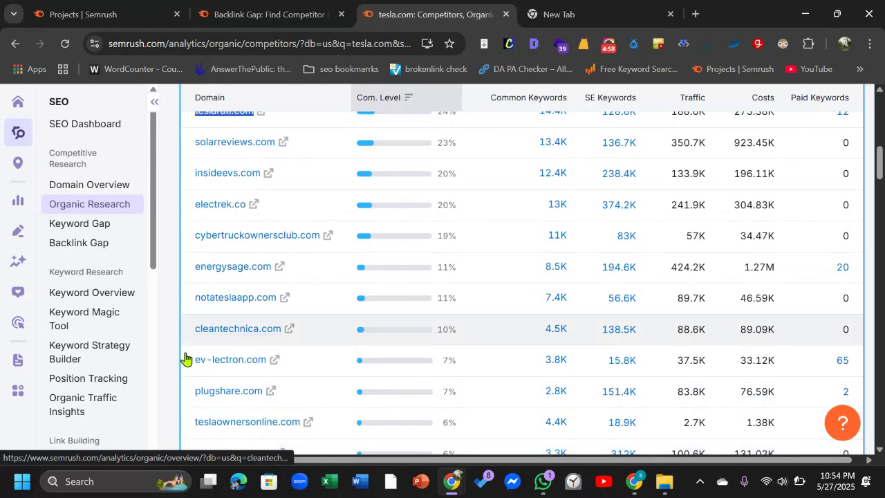
scroll(223, 318, up, 1)
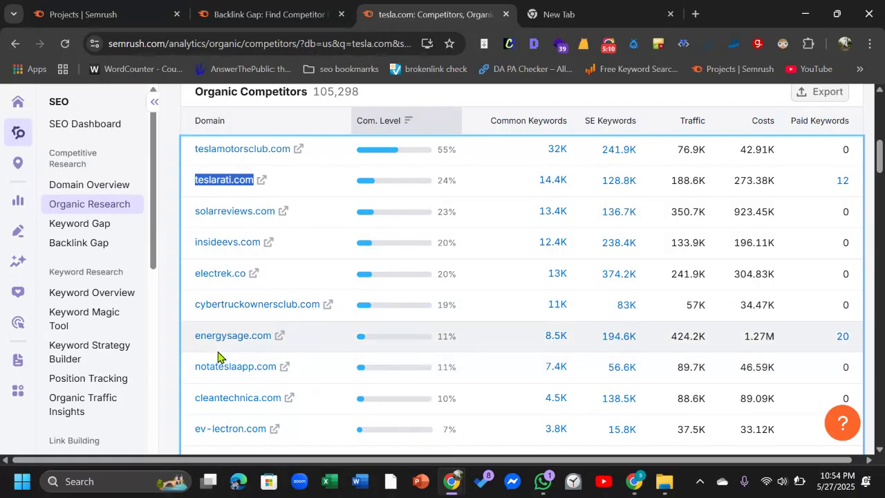
scroll(216, 357, down, 1)
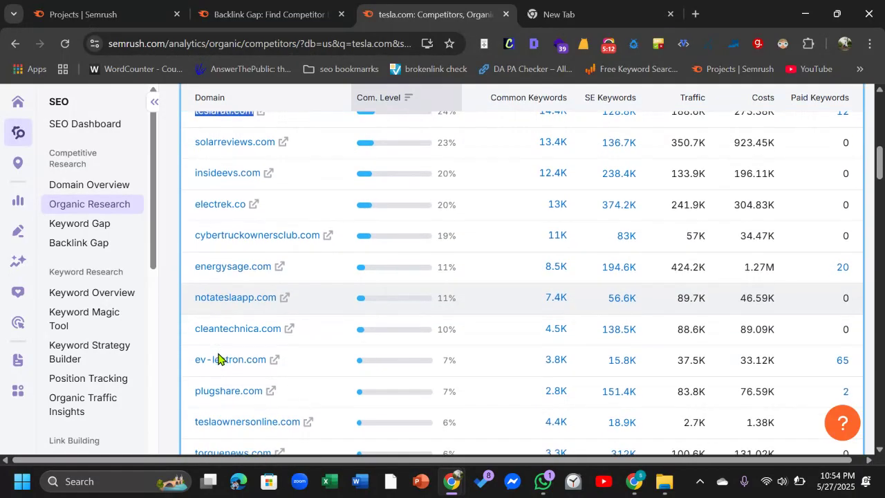
scroll(214, 340, down, 1)
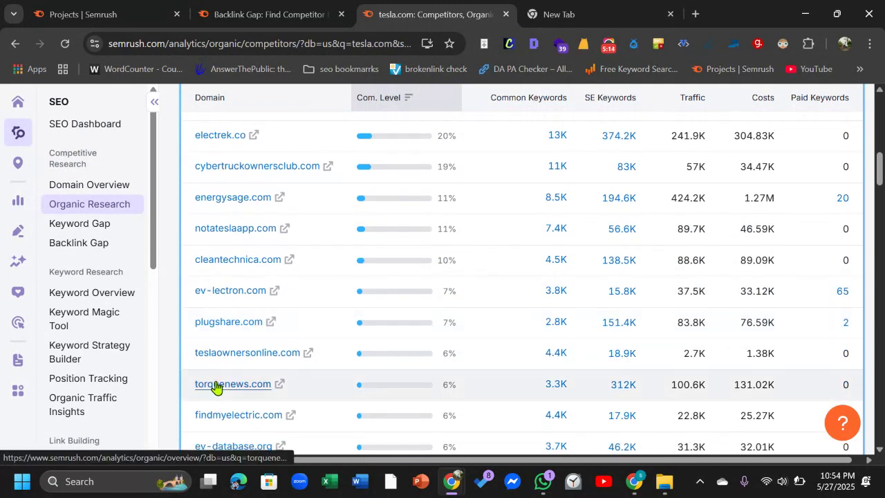
scroll(216, 385, down, 1)
scroll(216, 385, down, 1)
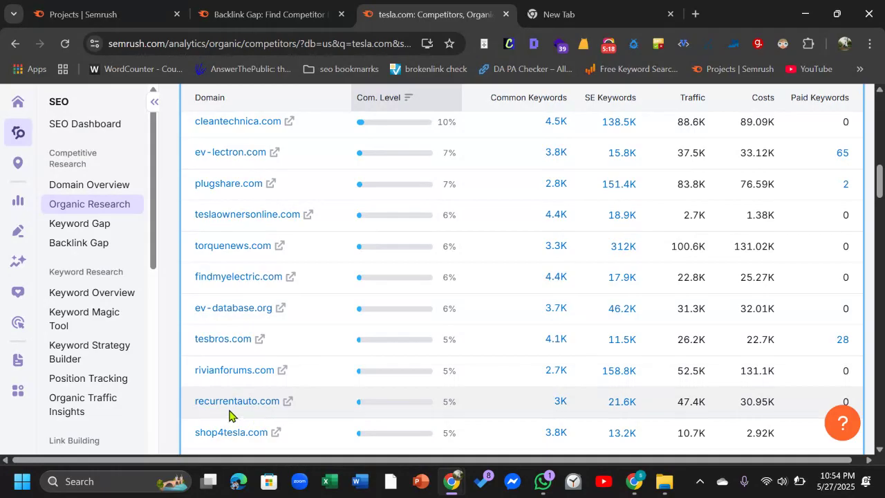
scroll(232, 410, down, 1)
scroll(259, 421, down, 1)
scroll(259, 421, up, 5)
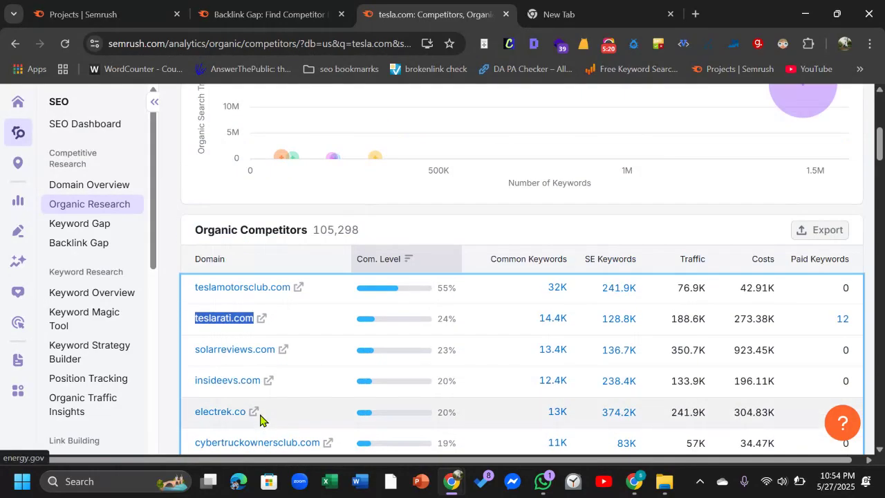
scroll(259, 420, down, 1)
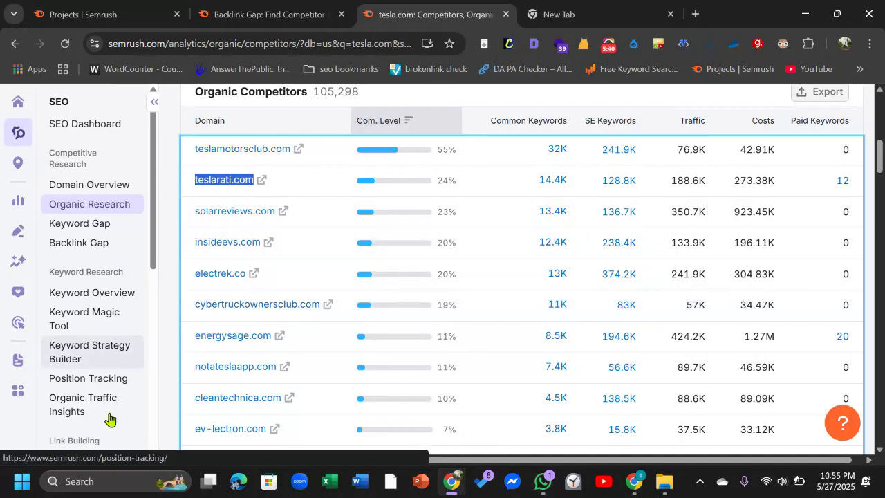
scroll(423, 374, down, 2)
scroll(423, 374, up, 3)
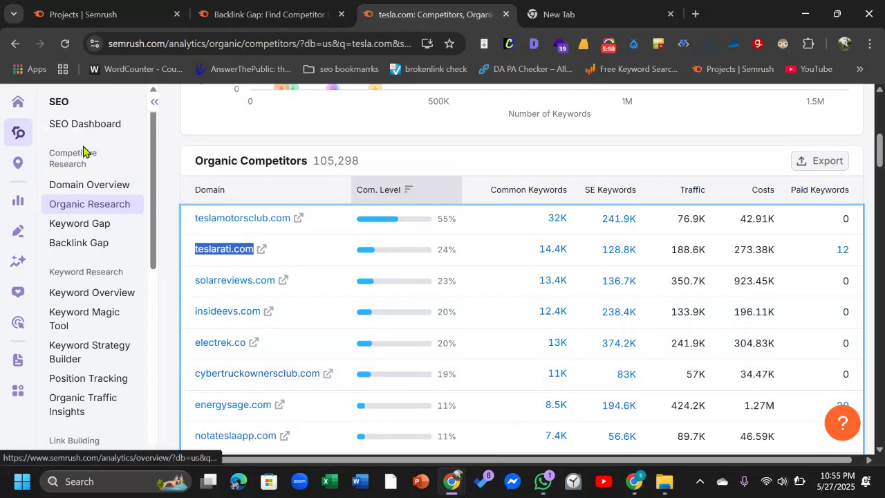
Return to Backlink Gap and find prospects for tesla.com against teslamotorsclub.com and teslarati.com.
click(259, 13)
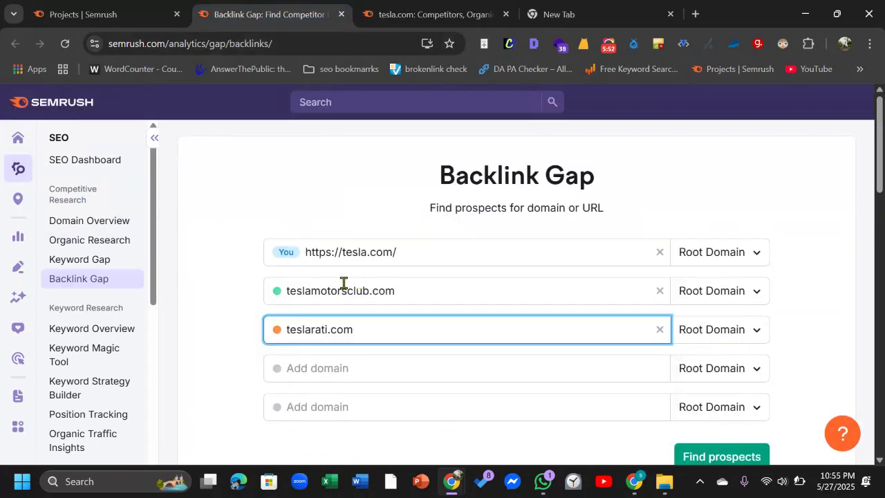
scroll(356, 362, down, 2)
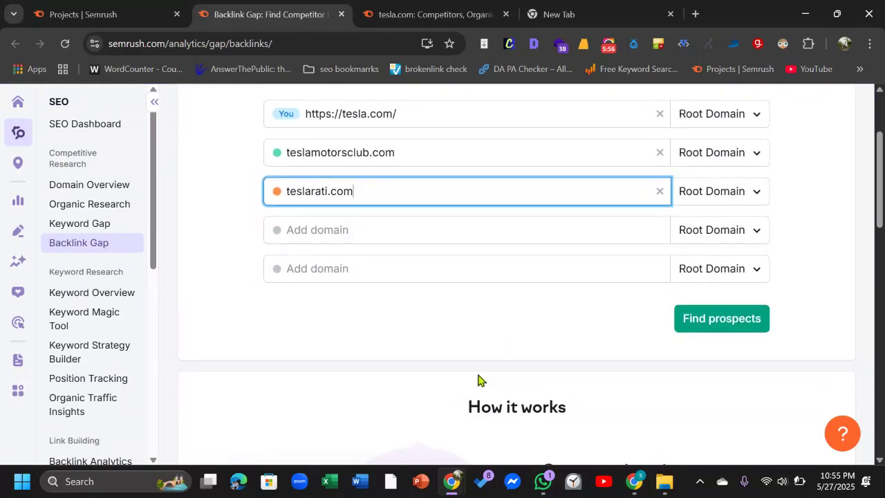
scroll(537, 366, down, 2)
scroll(565, 320, down, 4)
scroll(615, 376, up, 10)
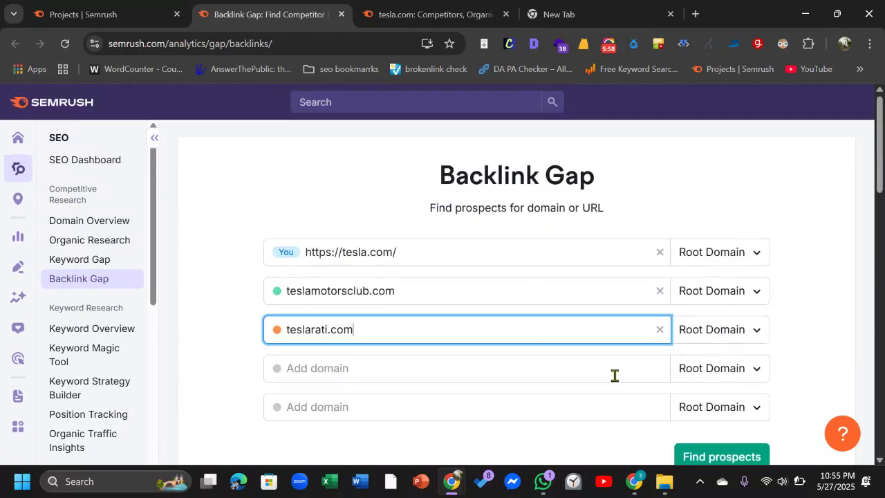
scroll(593, 328, down, 2)
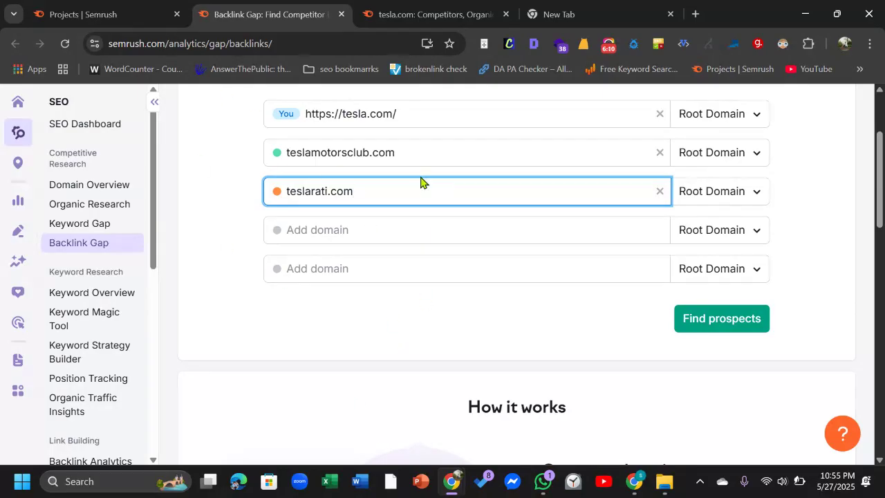
click(724, 329)
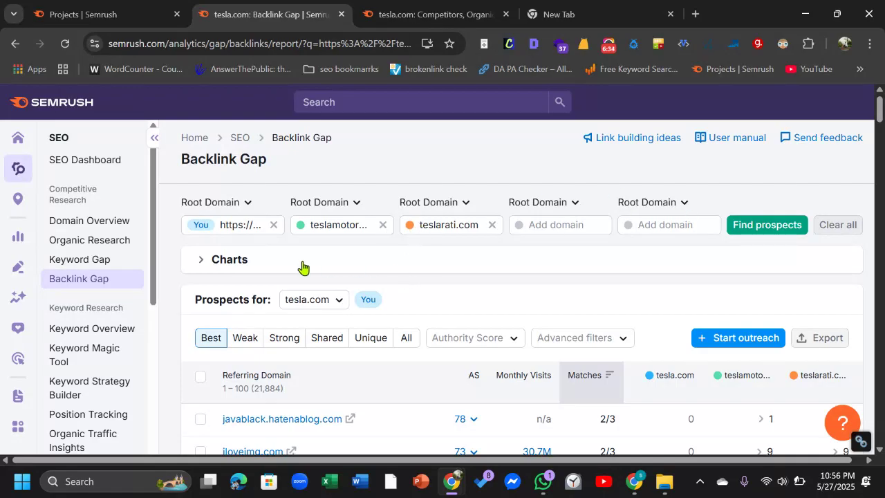
Expand the report's charts and compare the Authority Score and Referring Domains trends of the three domains.
click(218, 261)
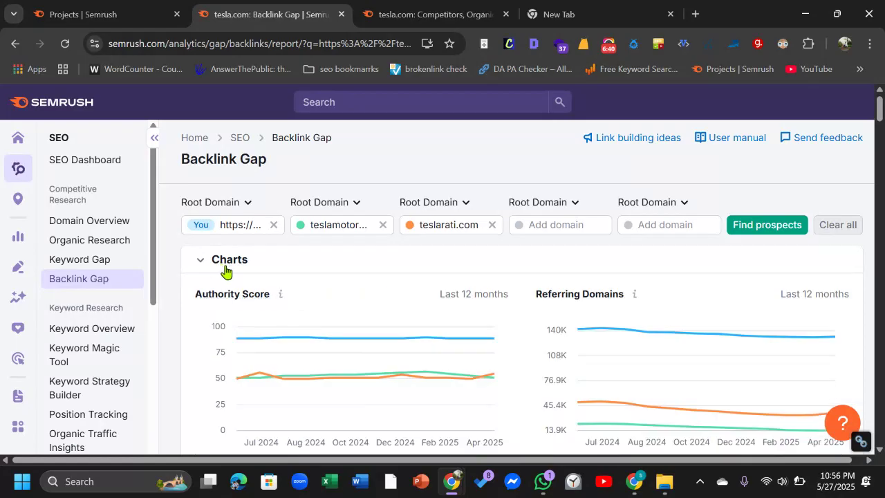
scroll(225, 273, down, 2)
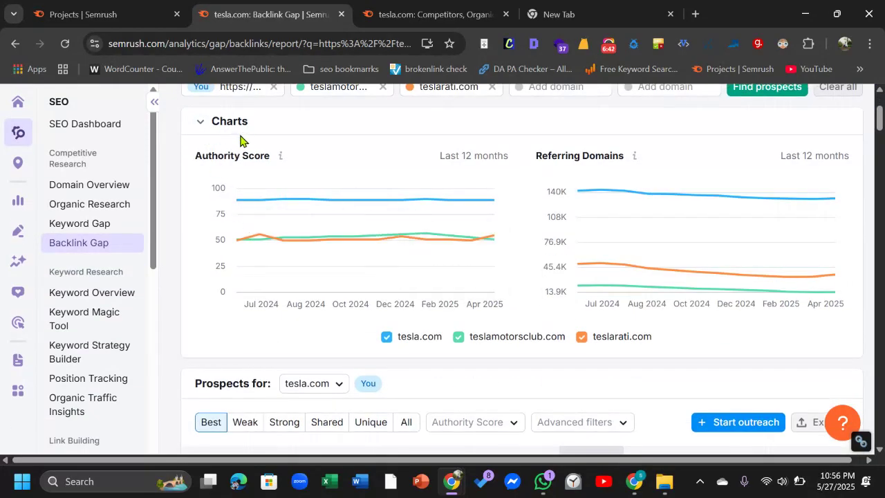
drag(197, 156, 271, 164)
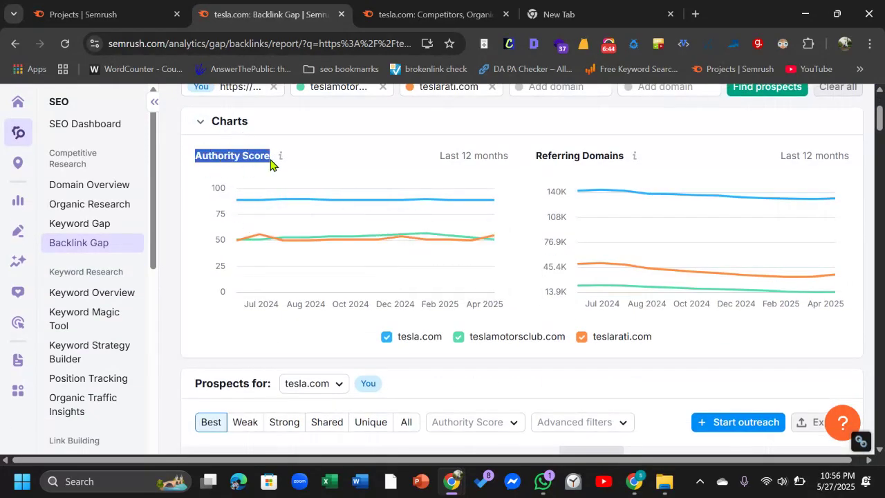
mouse_move(261, 200)
mouse_move(464, 298)
scroll(269, 307, down, 2)
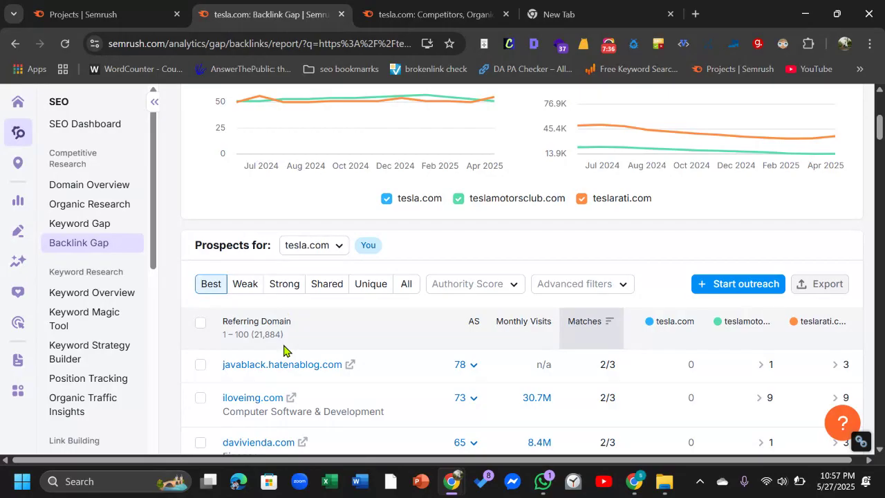
scroll(286, 346, up, 4)
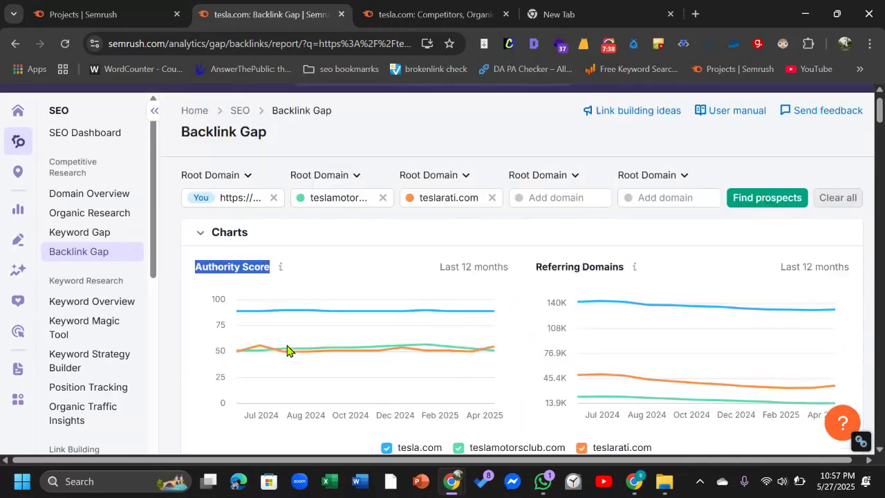
scroll(288, 318, down, 2)
scroll(281, 331, down, 1)
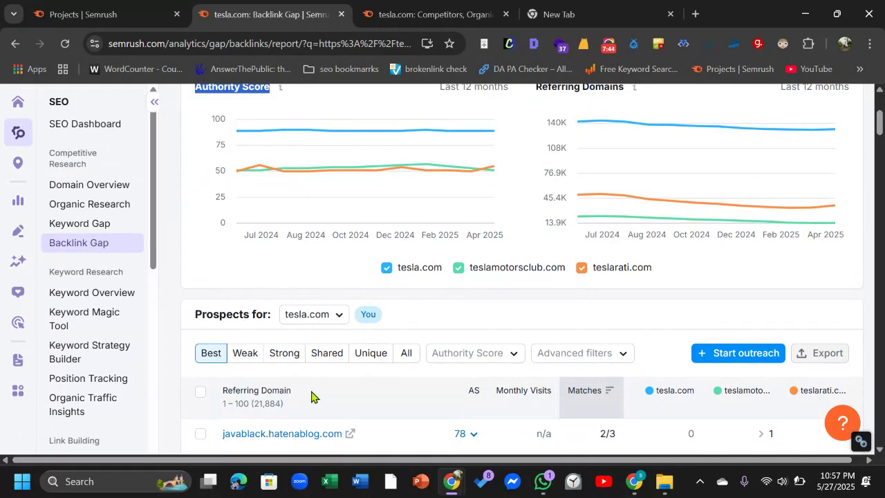
Examine the Best prospects for tesla.com, checking the referring domain total, authority scores, monthly visits, matches and each competitor's backlinks.
scroll(312, 395, down, 2)
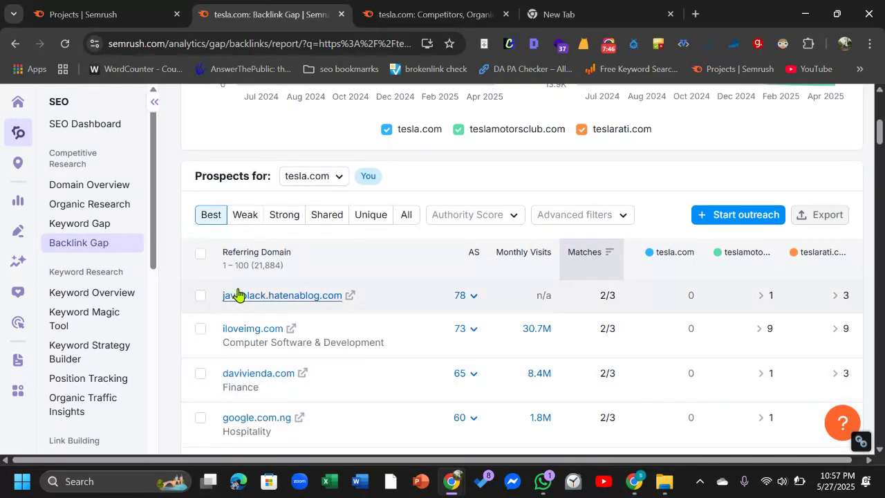
drag(260, 271, 285, 273)
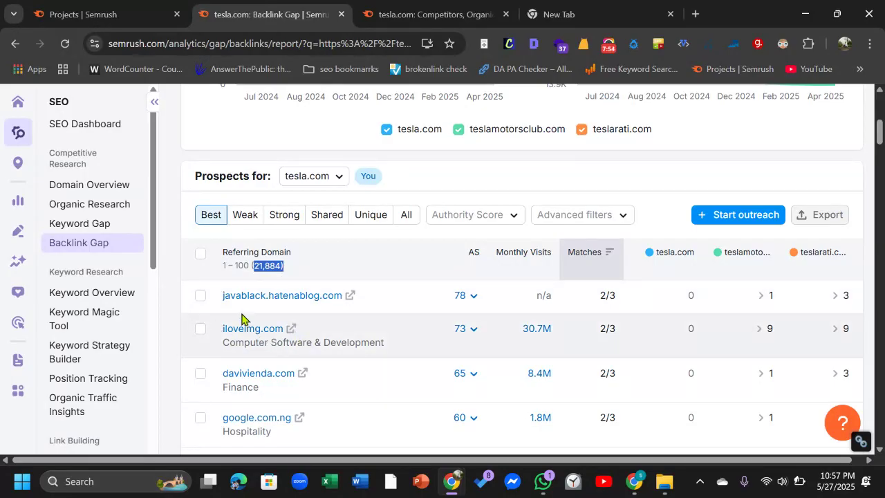
scroll(318, 306, down, 1)
scroll(319, 307, up, 6)
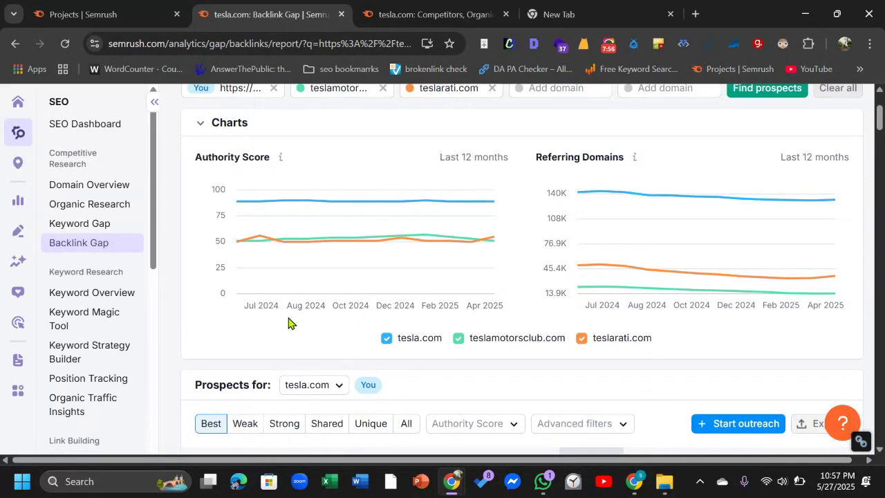
scroll(312, 302, down, 4)
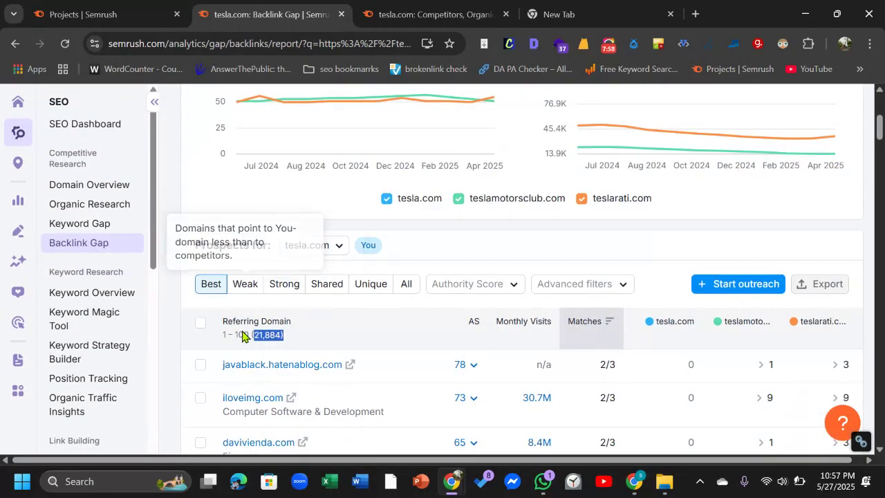
scroll(242, 332, down, 5)
scroll(480, 316, down, 1)
scroll(375, 332, up, 5)
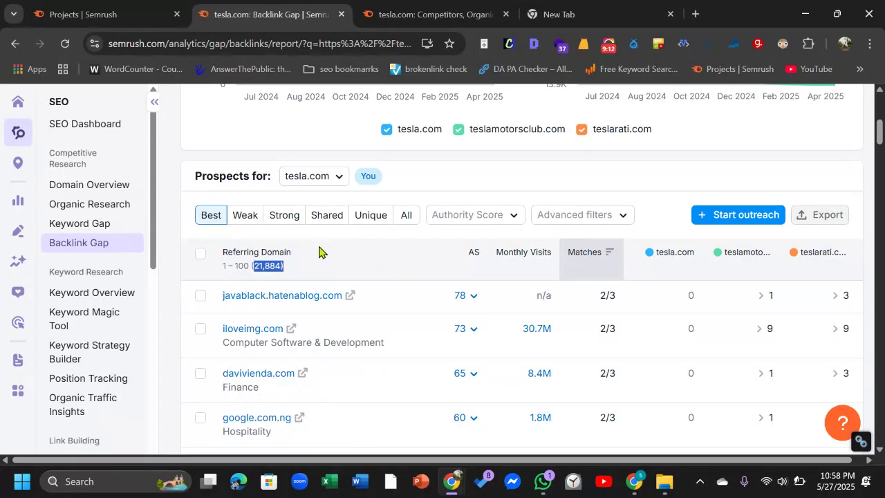
mouse_move(292, 257)
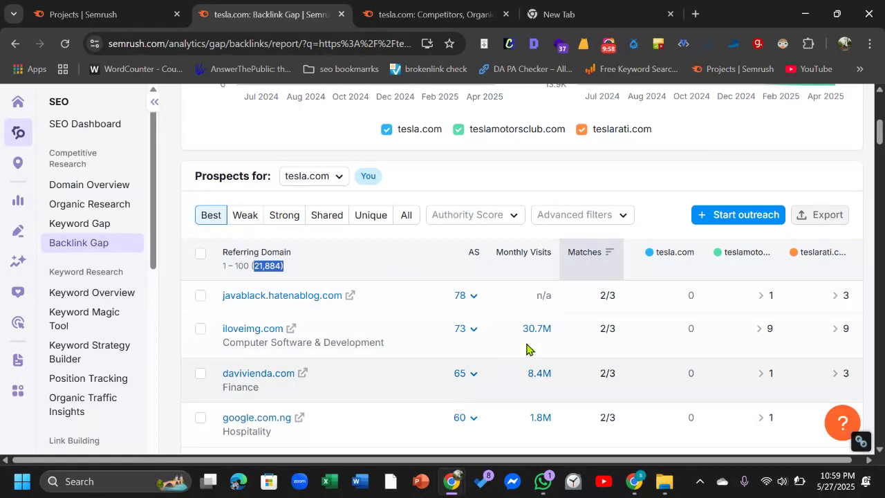
scroll(530, 348, up, 5)
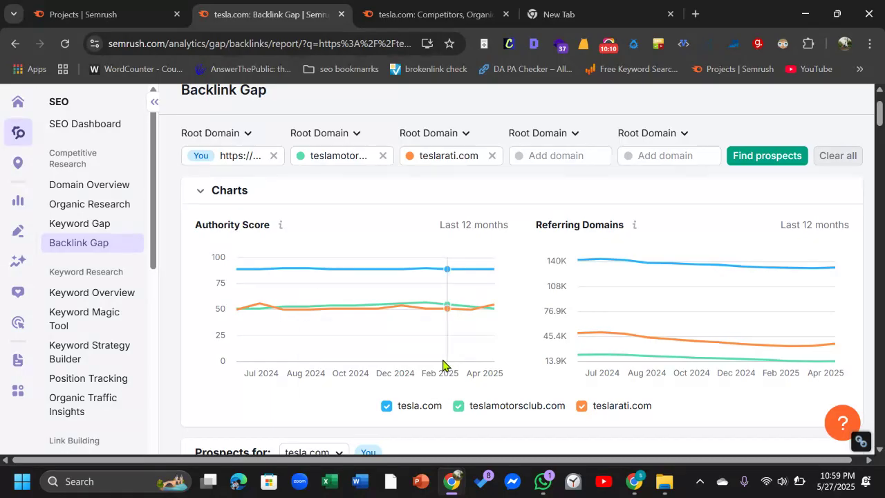
scroll(443, 367, down, 5)
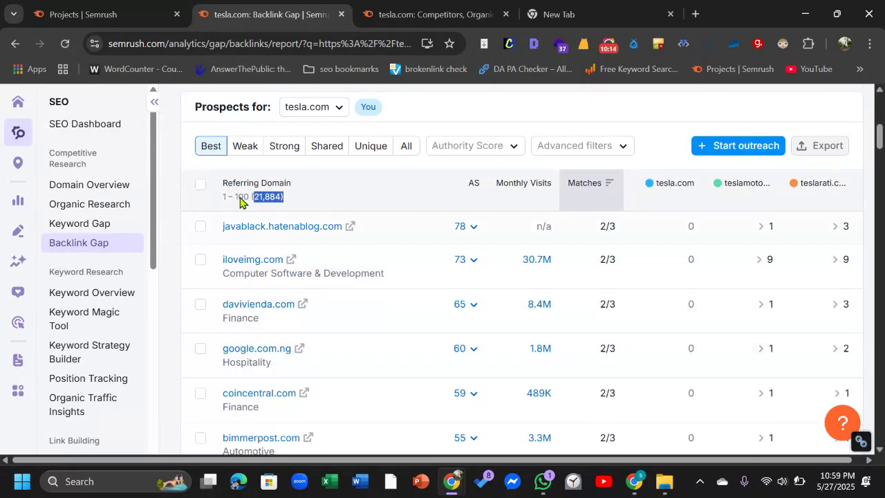
Filter the Best prospects for tesla.com to a custom Authority Score range of 50 to 100.
click(513, 153)
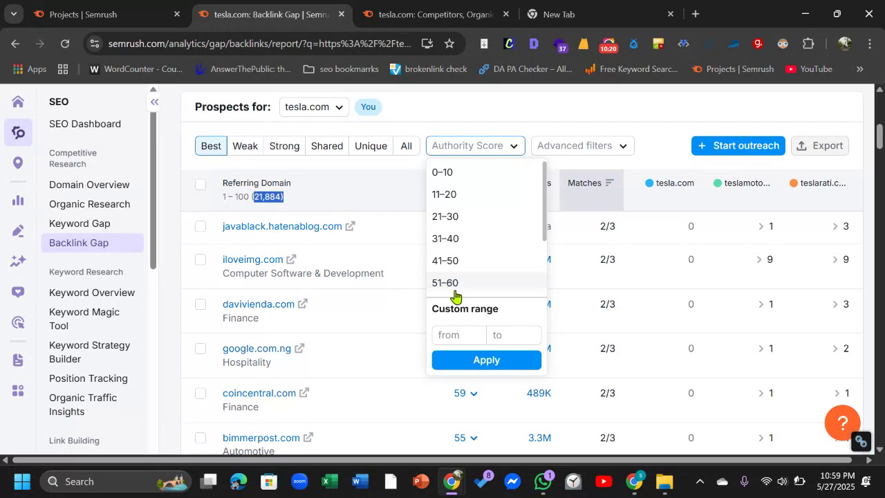
scroll(484, 310, down, 1)
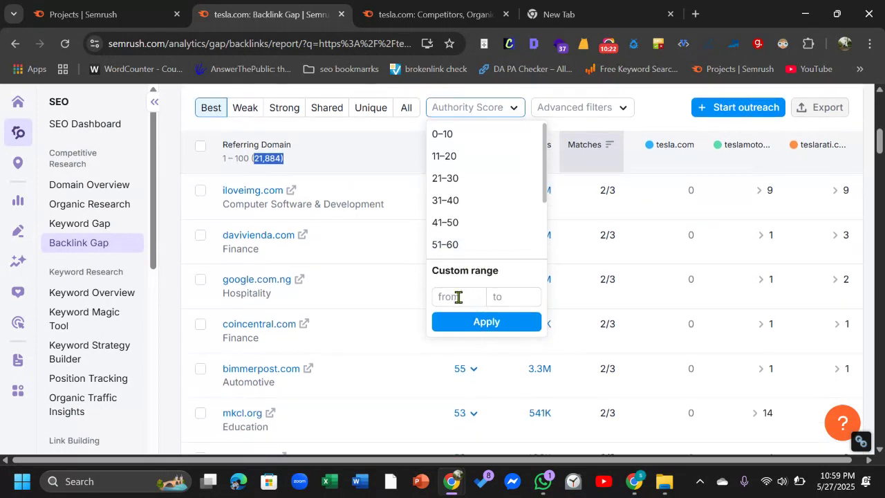
click(458, 298)
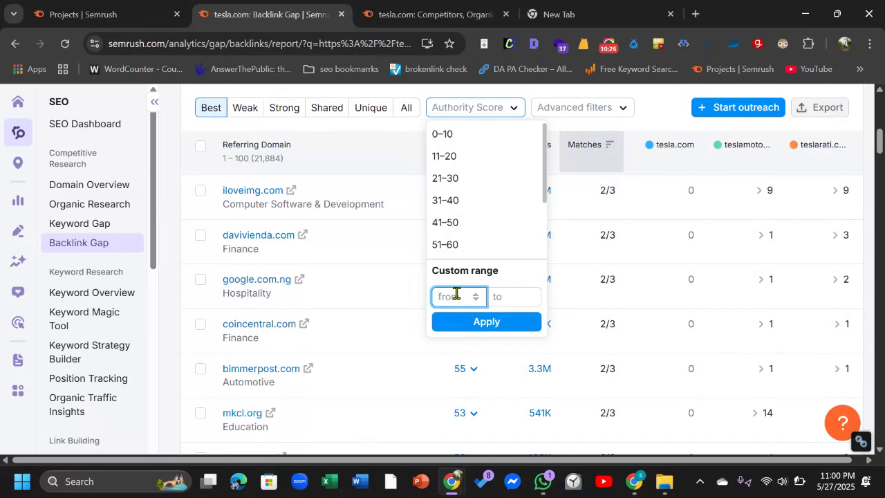
click(454, 327)
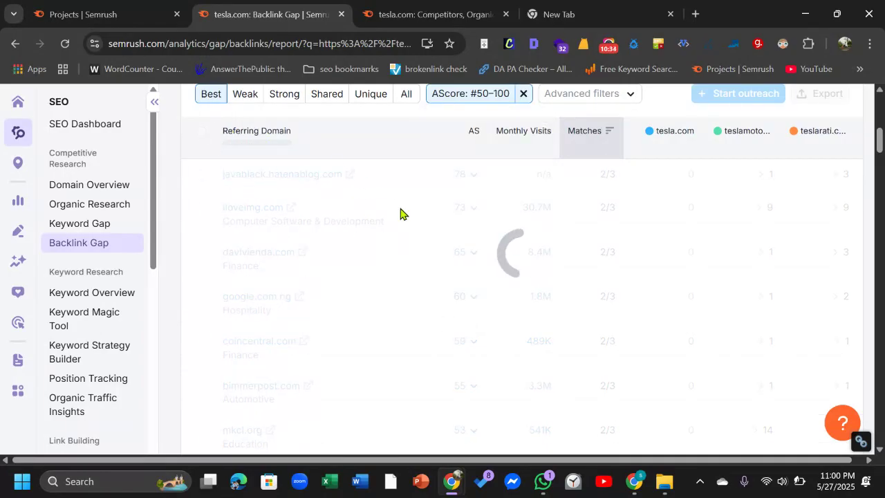
scroll(365, 277, up, 1)
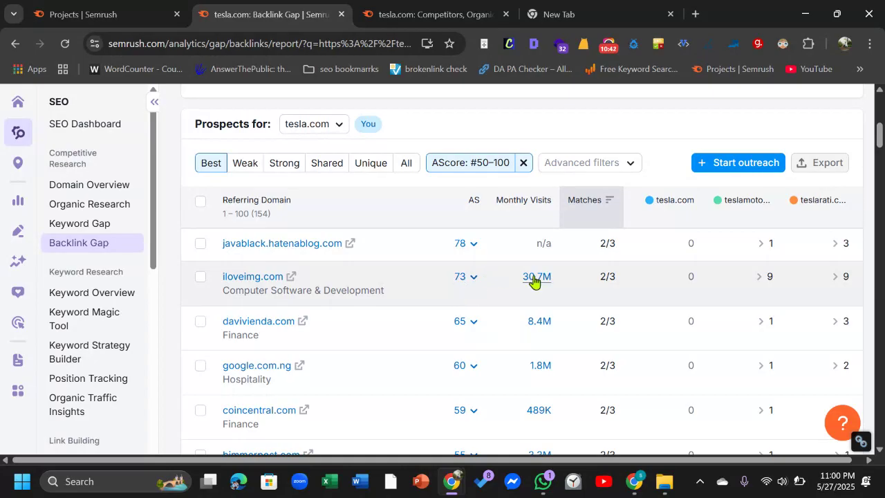
Look through the first page of filtered Best prospects, checking the referring domains, authority scores and monthly visits.
scroll(533, 280, down, 1)
scroll(546, 412, up, 5)
scroll(547, 415, down, 3)
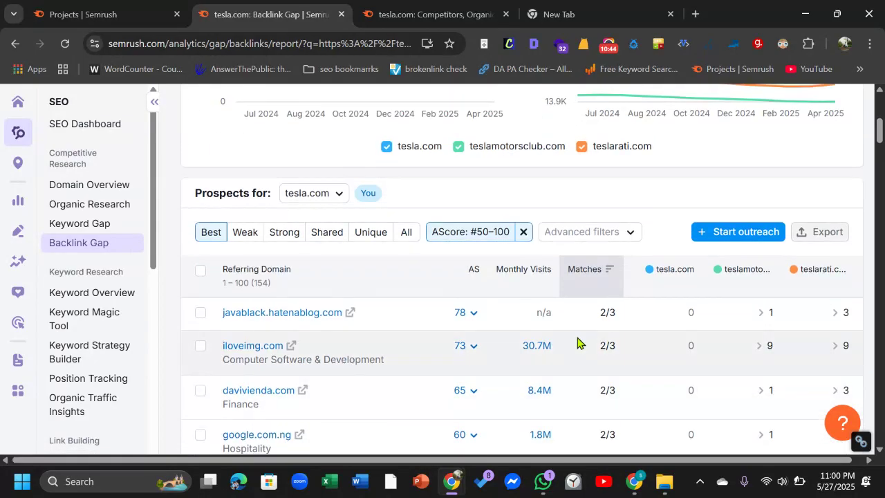
scroll(408, 373, down, 2)
scroll(297, 377, down, 10)
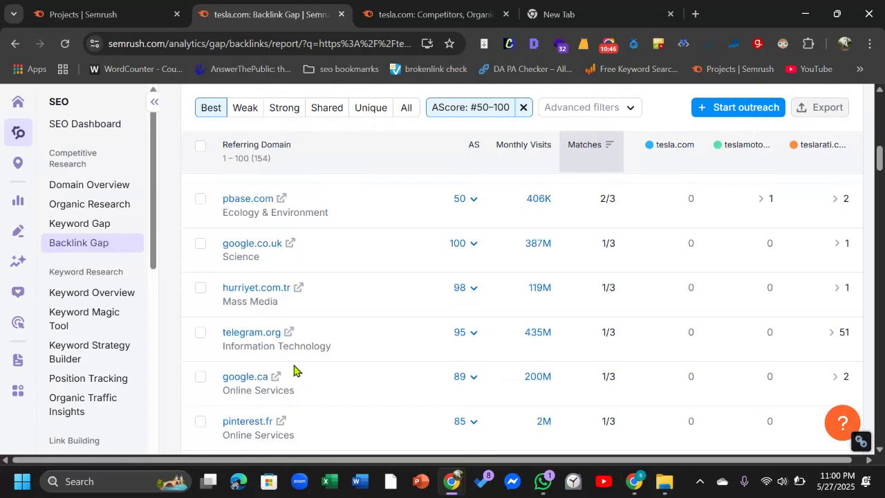
scroll(300, 387, down, 15)
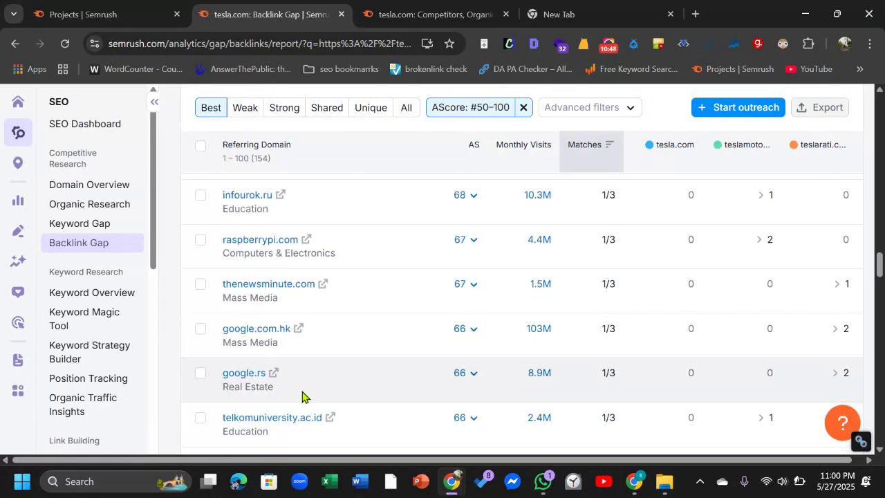
scroll(317, 395, down, 3)
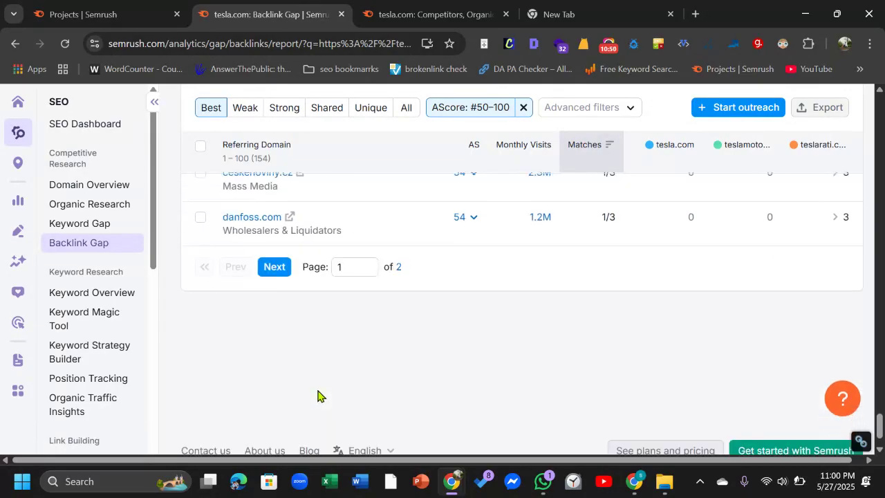
scroll(448, 361, up, 20)
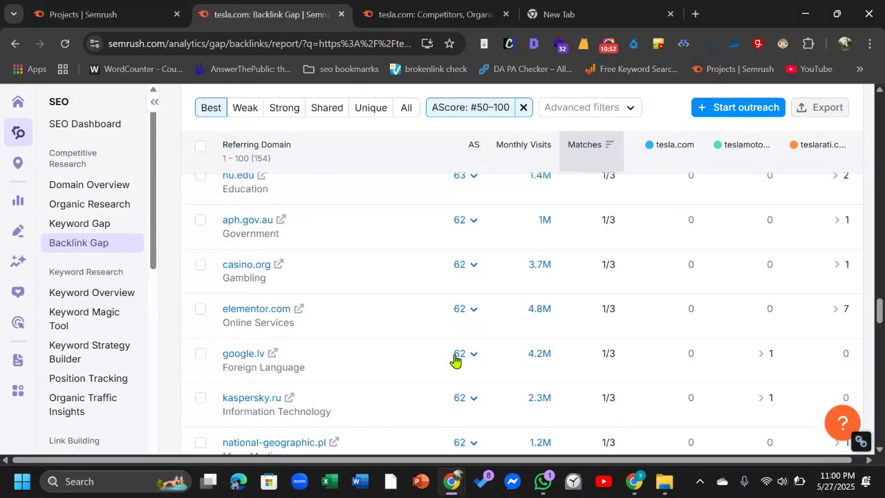
scroll(455, 364, up, 15)
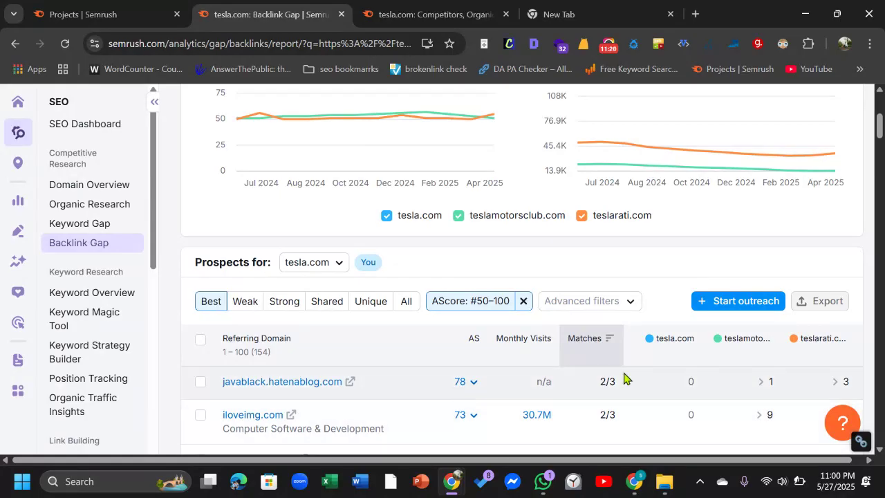
Compare the backlink counts for tesla.com, teslamotorsclub.com and teslarati.com across the filtered Best prospects to spot missing links.
scroll(626, 378, down, 2)
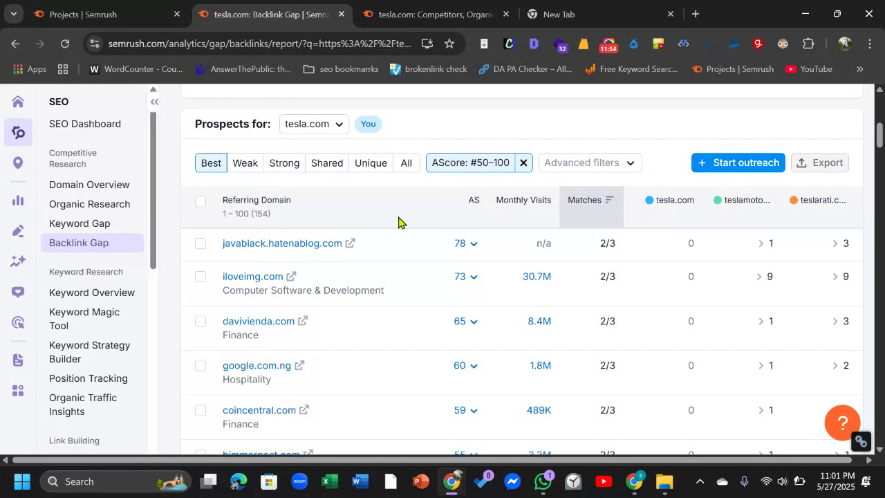
scroll(375, 341, down, 5)
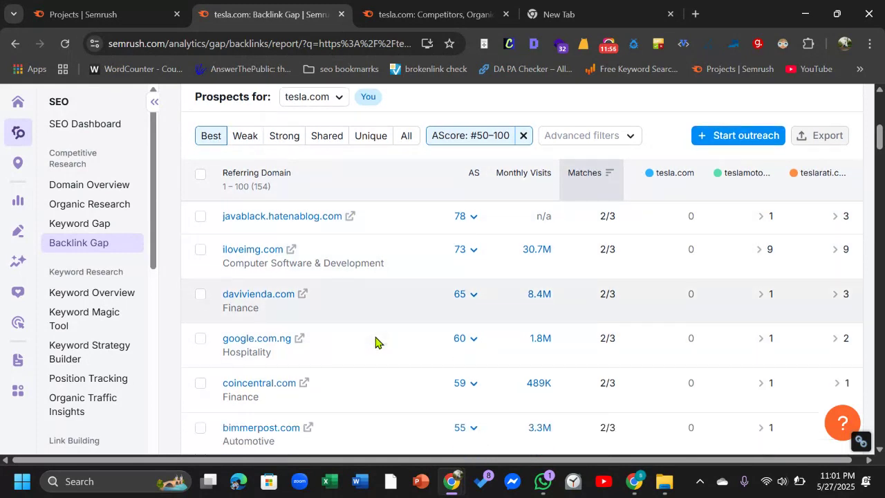
scroll(377, 339, down, 5)
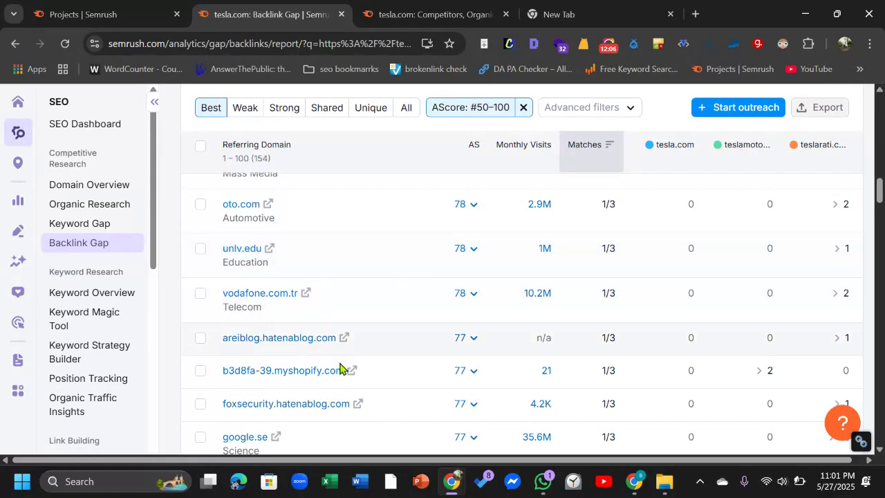
scroll(500, 355, up, 10)
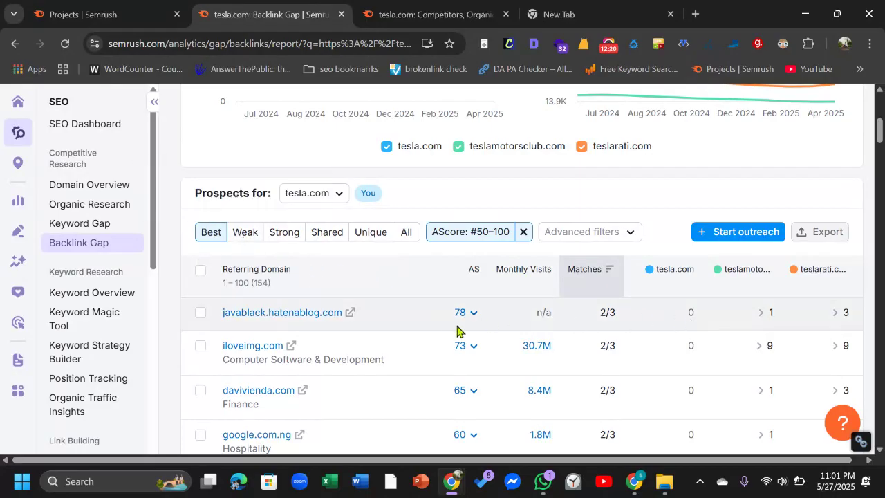
scroll(457, 331, down, 8)
scroll(846, 386, up, 9)
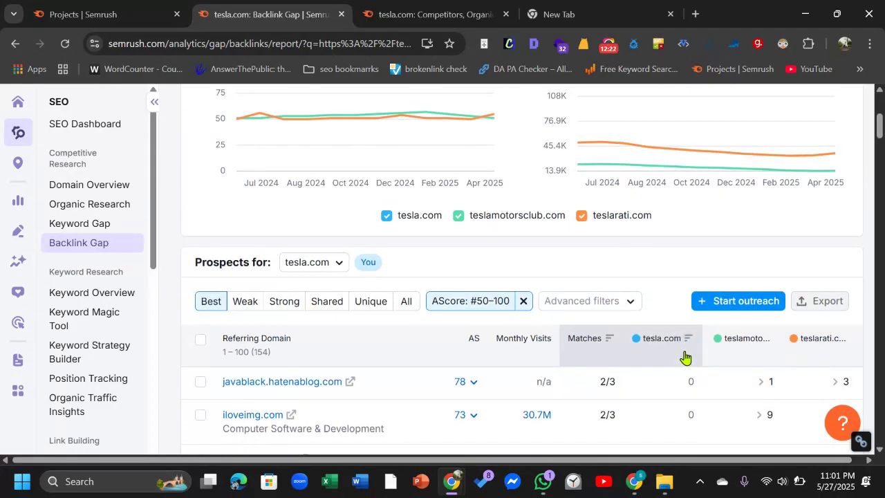
scroll(683, 353, down, 8)
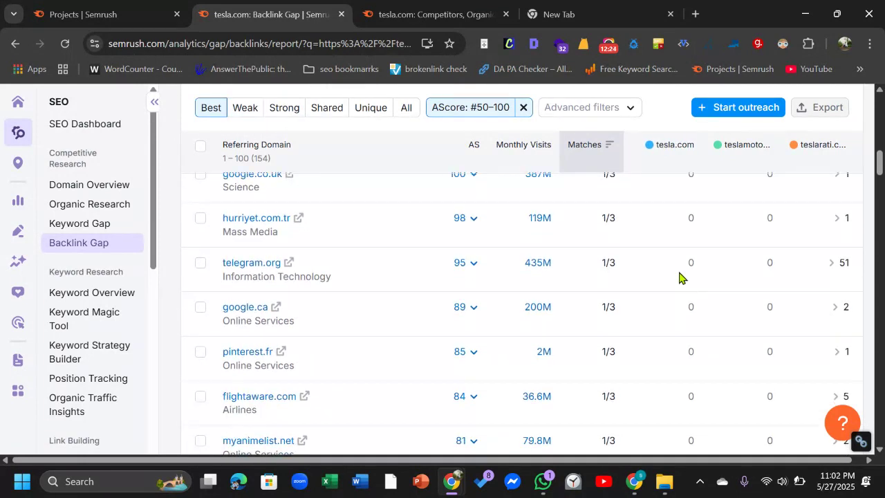
scroll(681, 270, down, 15)
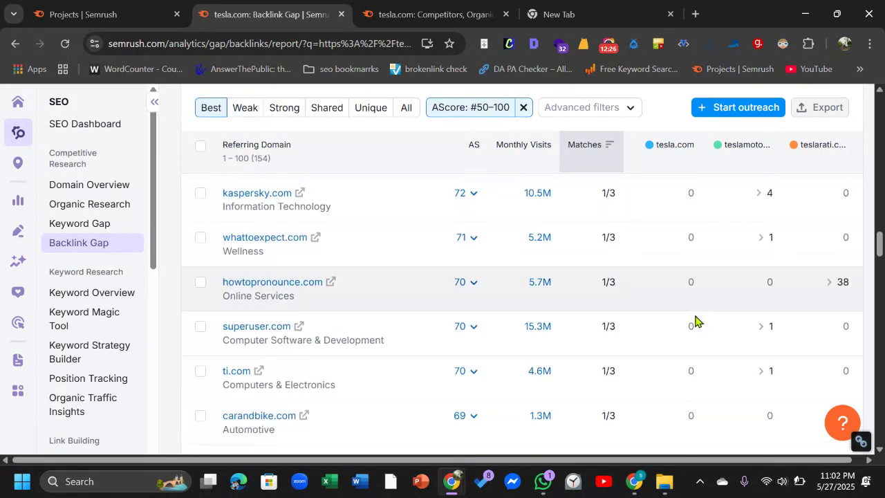
scroll(695, 321, down, 10)
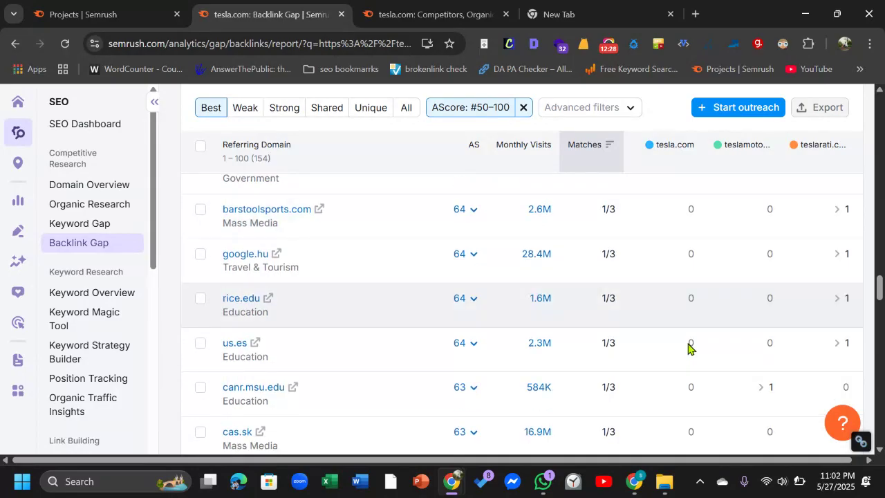
scroll(691, 346, down, 6)
scroll(697, 344, down, 4)
scroll(692, 339, up, 20)
scroll(685, 328, up, 15)
Review the Weak and Strong prospect lists for tesla.com, comparing its backlinks per referring domain with both competitors.
scroll(681, 325, down, 4)
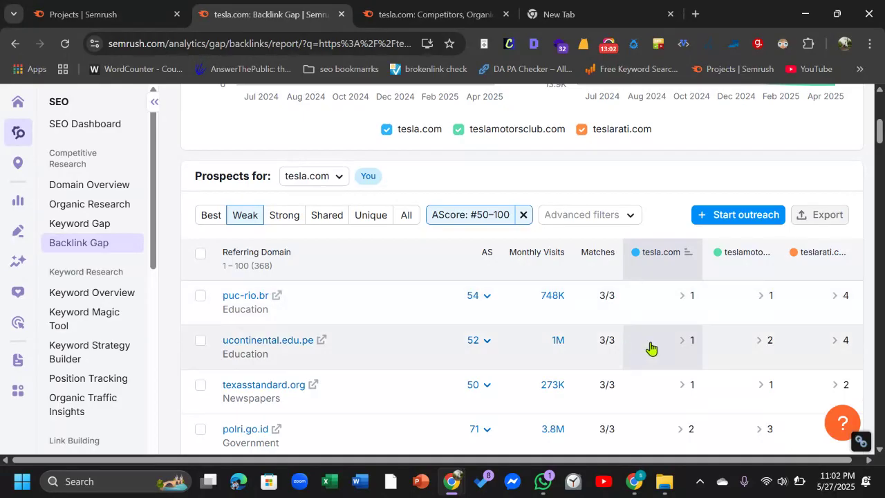
scroll(654, 346, down, 1)
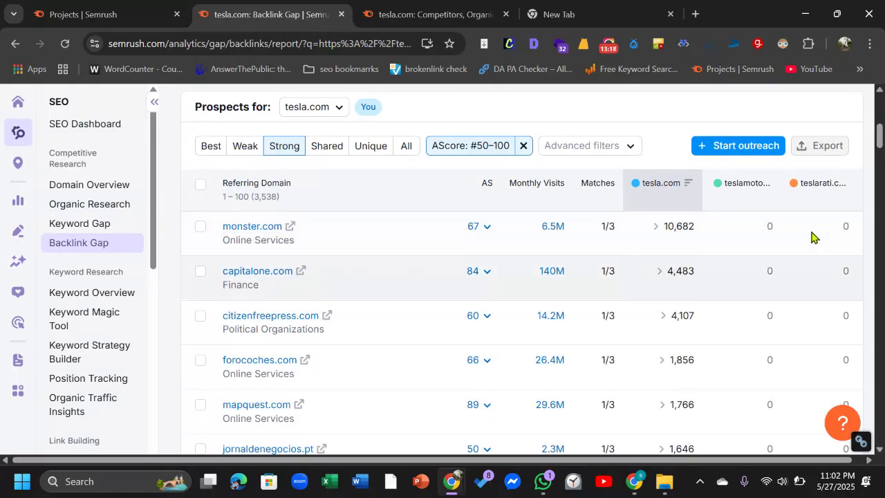
scroll(747, 322, down, 20)
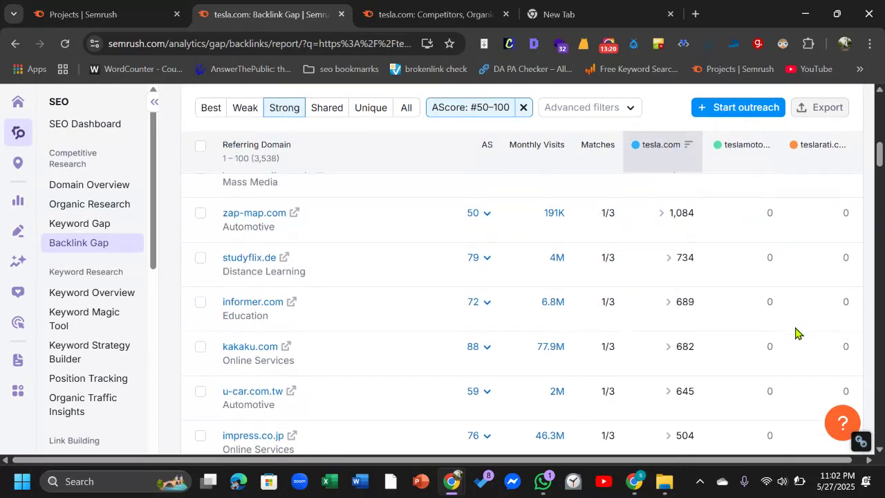
scroll(435, 184, up, 10)
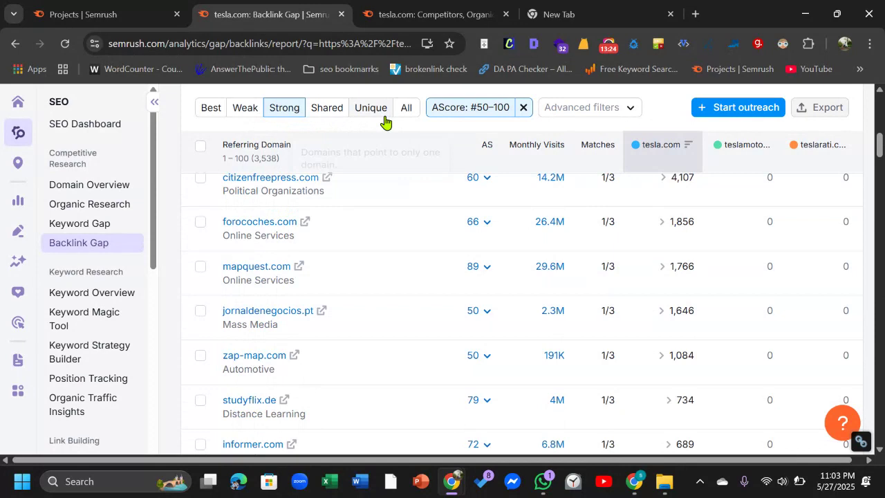
Show the Unique prospects and examine which single domain each referring site links to.
click(369, 108)
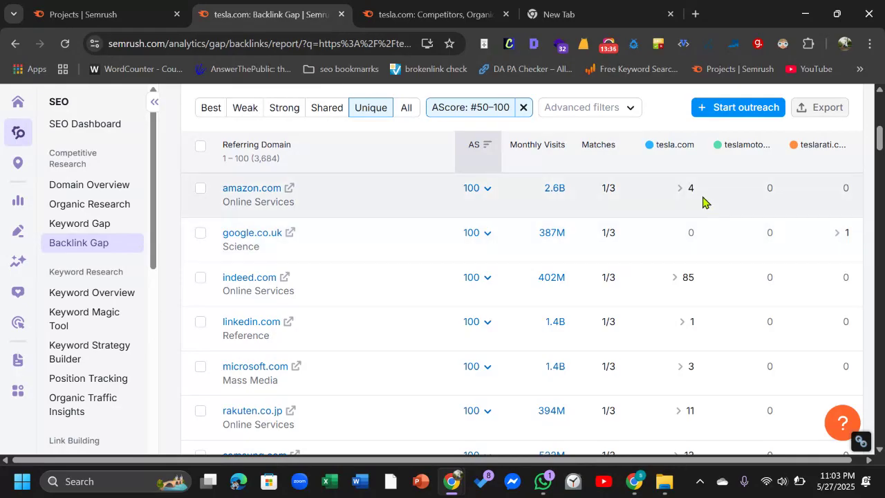
scroll(759, 289, down, 5)
scroll(558, 320, down, 8)
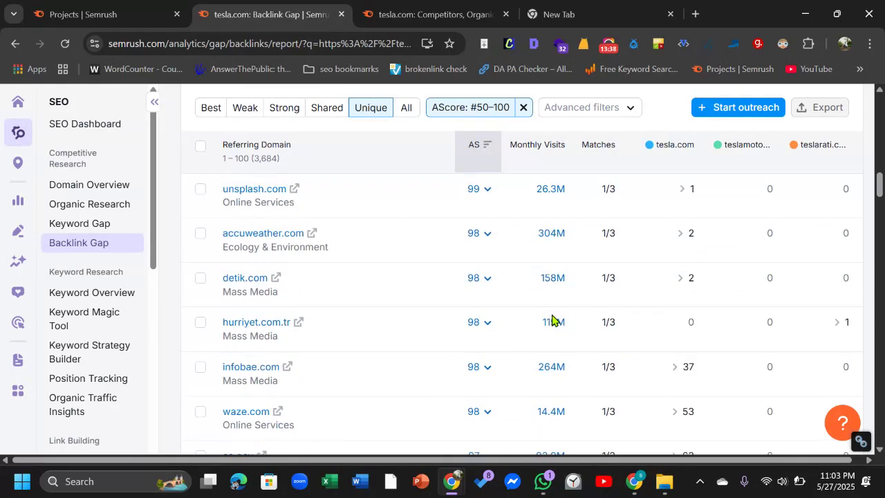
scroll(190, 159, up, 1)
Return the prospects list for tesla.com to the Best category.
click(207, 114)
scroll(678, 312, up, 15)
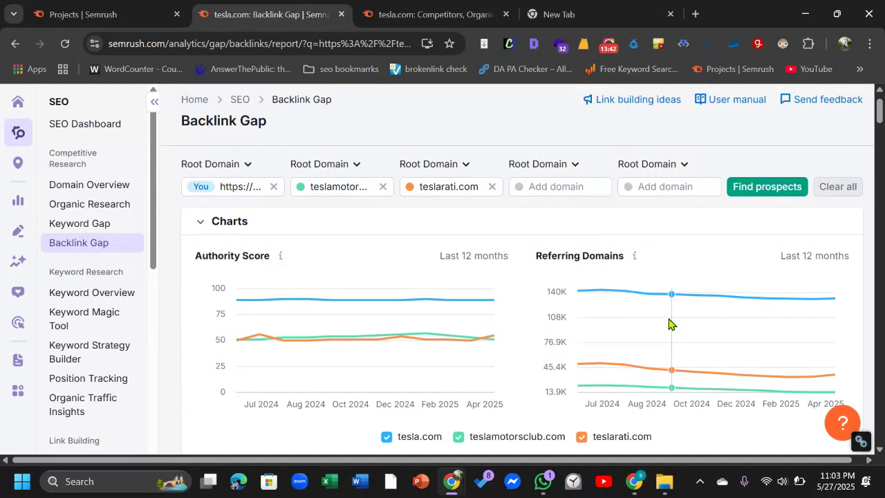
scroll(565, 228, down, 3)
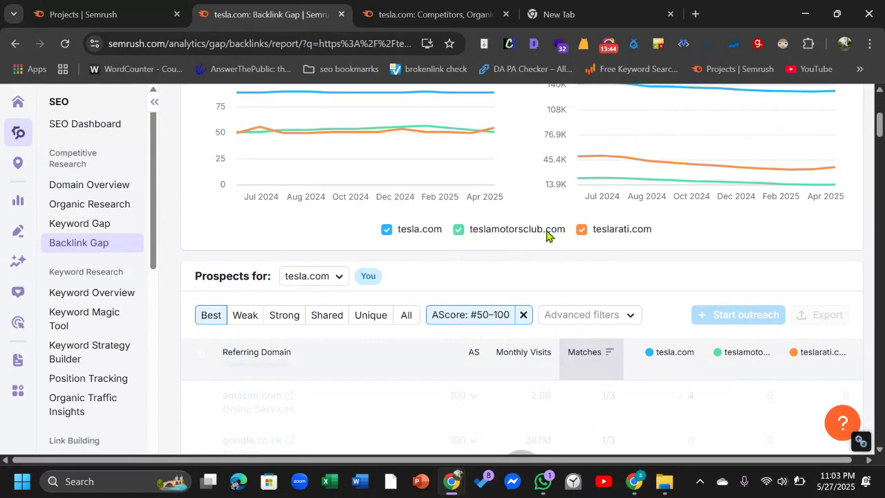